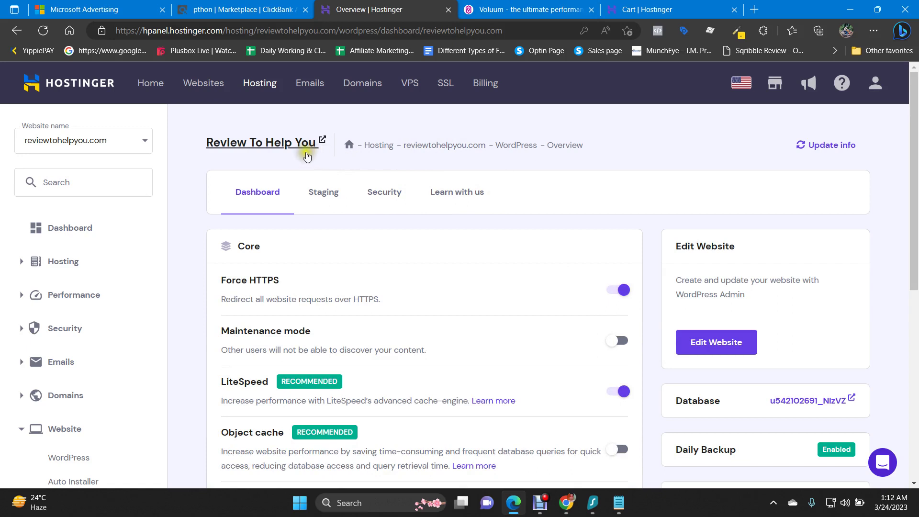
- Open the live Review To Help You site from the hosting overview and look over its default homepage
{"action": "left_click", "coordinate": [320, 145]}
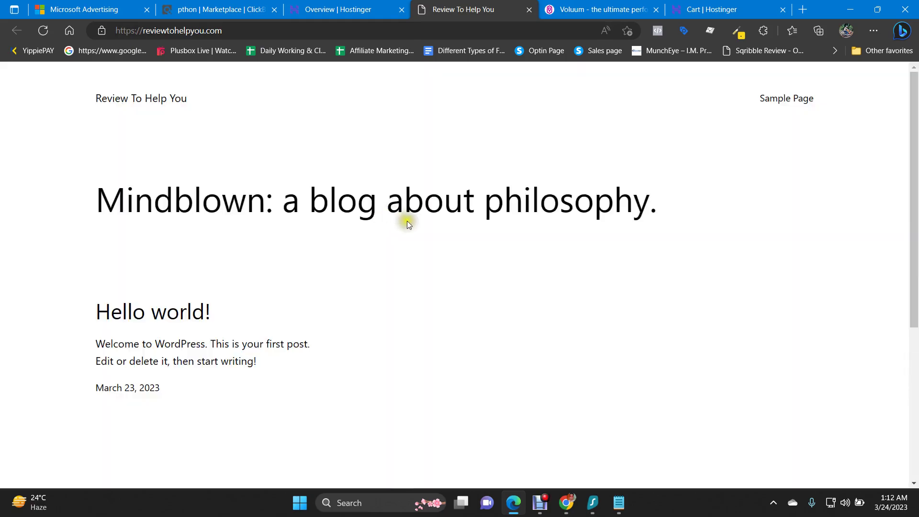
{"action": "scroll", "coordinate": [410, 225], "scroll_direction": "down", "scroll_amount": 5}
{"action": "scroll", "coordinate": [410, 225], "scroll_direction": "up", "scroll_amount": 5}
{"action": "scroll", "coordinate": [410, 225], "scroll_direction": "down", "scroll_amount": 3}
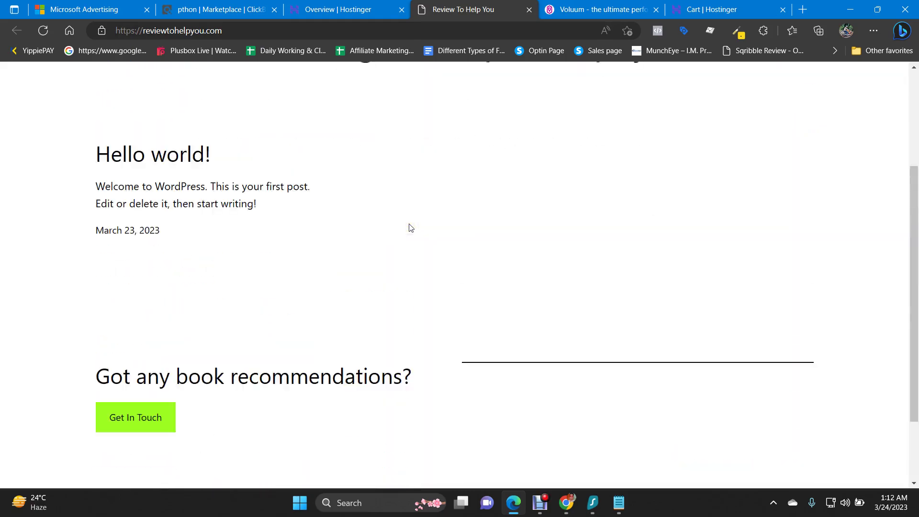
{"action": "scroll", "coordinate": [410, 228], "scroll_direction": "up", "scroll_amount": 3}
{"action": "scroll", "coordinate": [409, 228], "scroll_direction": "down", "scroll_amount": 3}
{"action": "scroll", "coordinate": [408, 228], "scroll_direction": "up", "scroll_amount": 4}
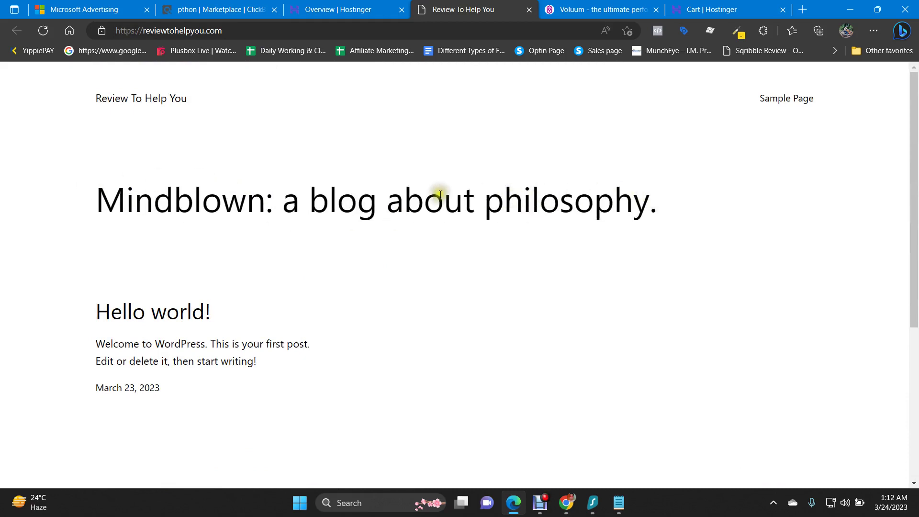
- Switch to the Notepad notes and add a third list item reading "3. change the theme" below "2. wordpress"
{"action": "left_click", "coordinate": [618, 503]}
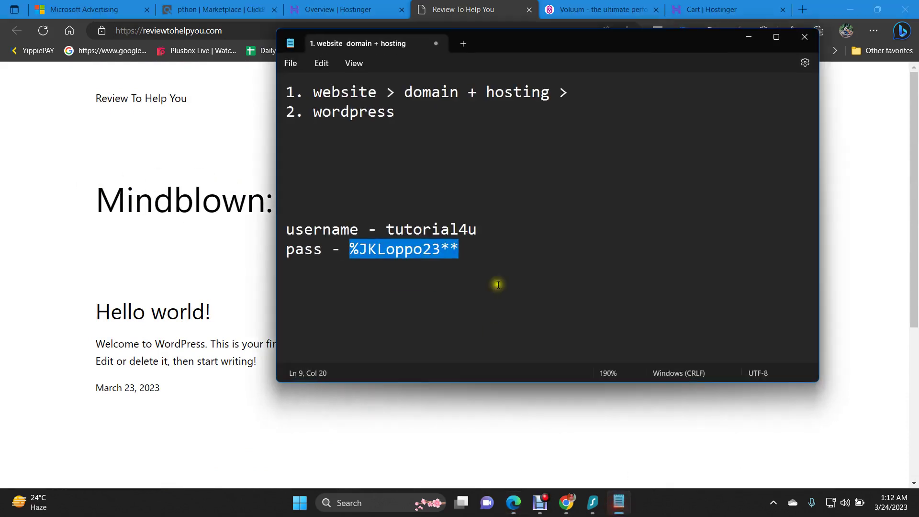
{"action": "left_click", "coordinate": [493, 250]}
{"action": "left_click", "coordinate": [438, 112]}
{"action": "key", "text": "Return"}
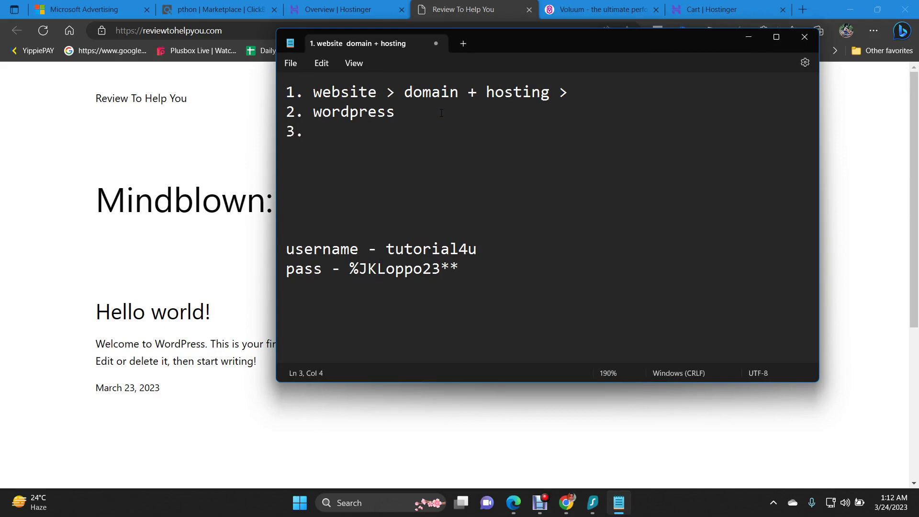
{"action": "type", "text": "3. change the theme"}
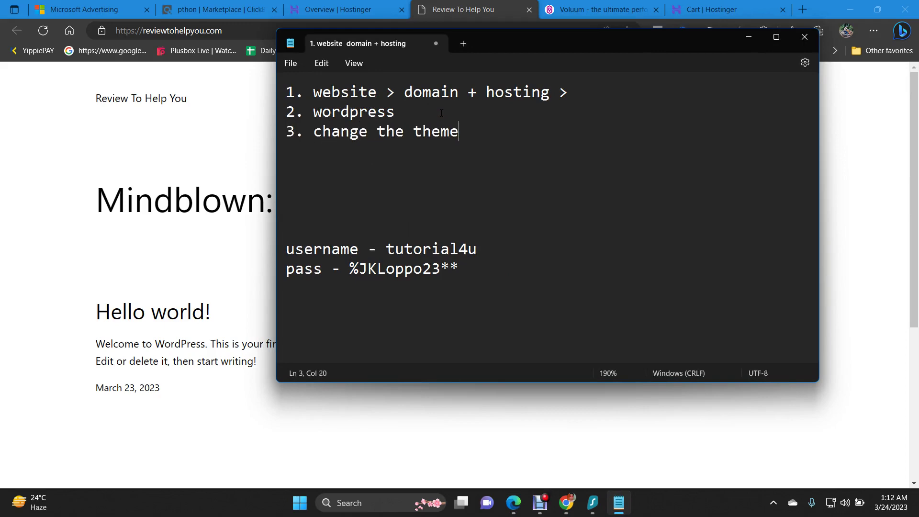
- Return to the live site in the browser and load its WordPress login page at reviewtohelpyou.com/wp-admin
{"action": "left_click", "coordinate": [364, 6]}
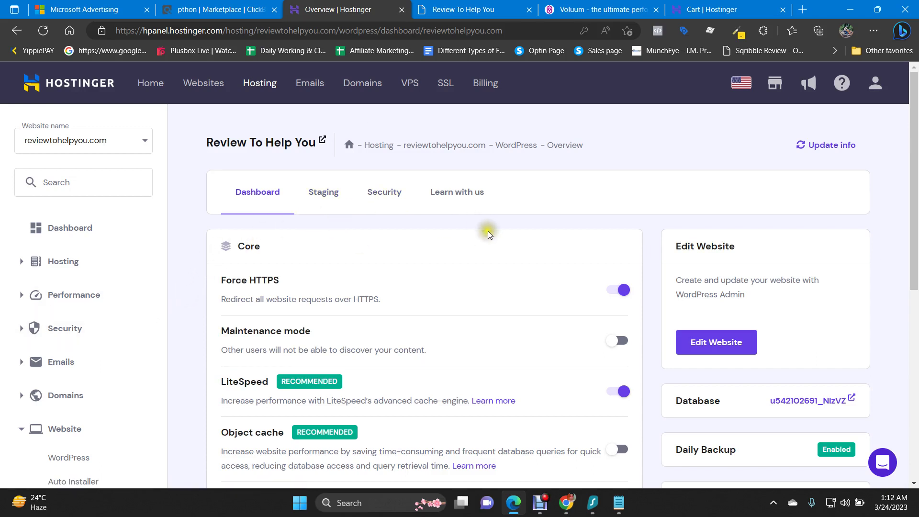
{"action": "left_click", "coordinate": [464, 9]}
{"action": "left_click", "coordinate": [286, 27]}
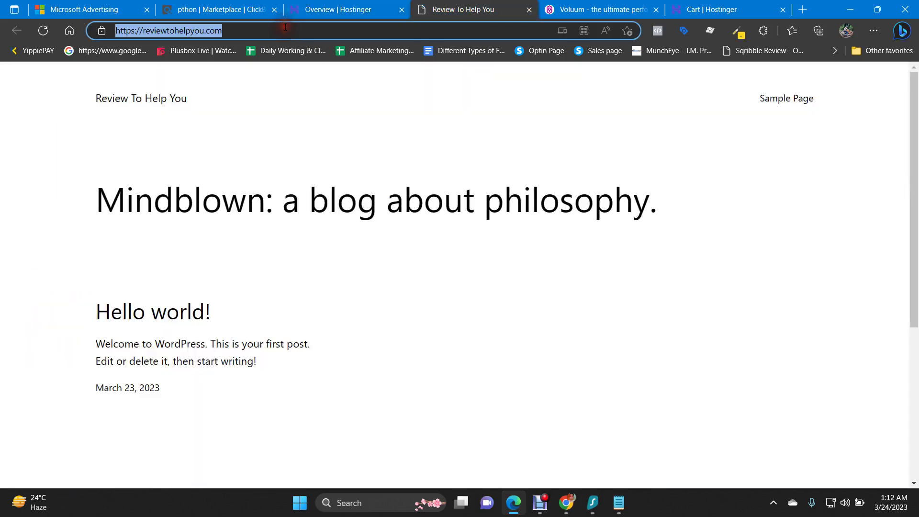
{"action": "left_click", "coordinate": [286, 27]}
{"action": "type", "text": "/"}
{"action": "type", "text": "wp-amdi"}
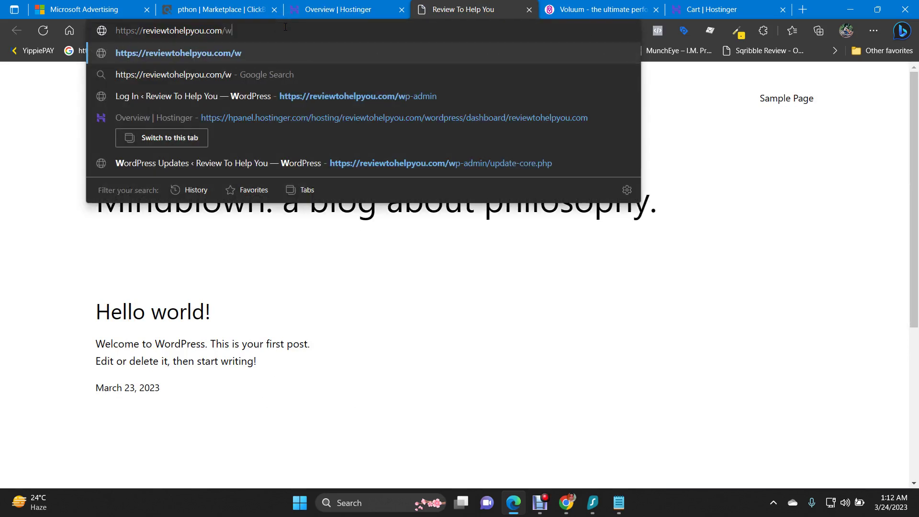
{"action": "key", "text": "BackSpace"}
{"action": "key", "text": "BackSpace"}
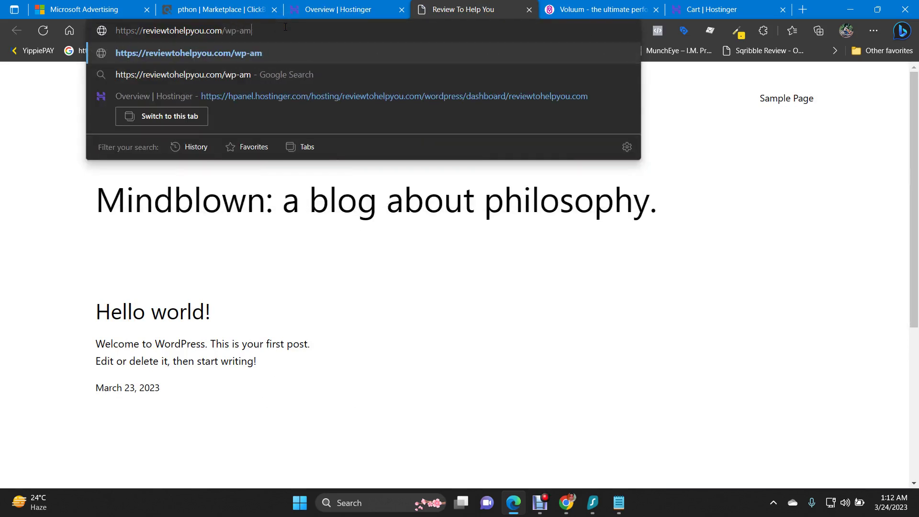
{"action": "type", "text": "dmin"}
{"action": "key", "text": "Return"}
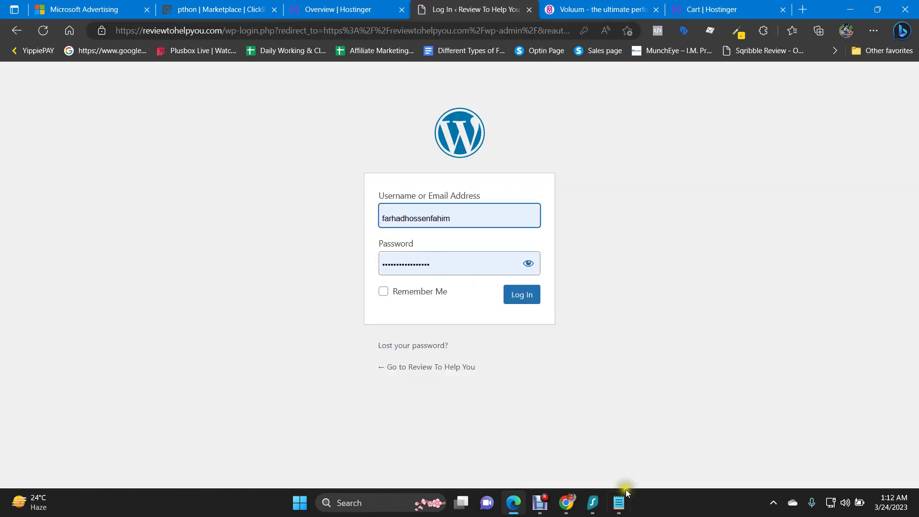
- Copy the username from the Notepad notes and replace the prefilled username in the WordPress login form with it
{"action": "left_click", "coordinate": [624, 508]}
{"action": "left_click_drag", "start_coordinate": [386, 249], "coordinate": [492, 249]}
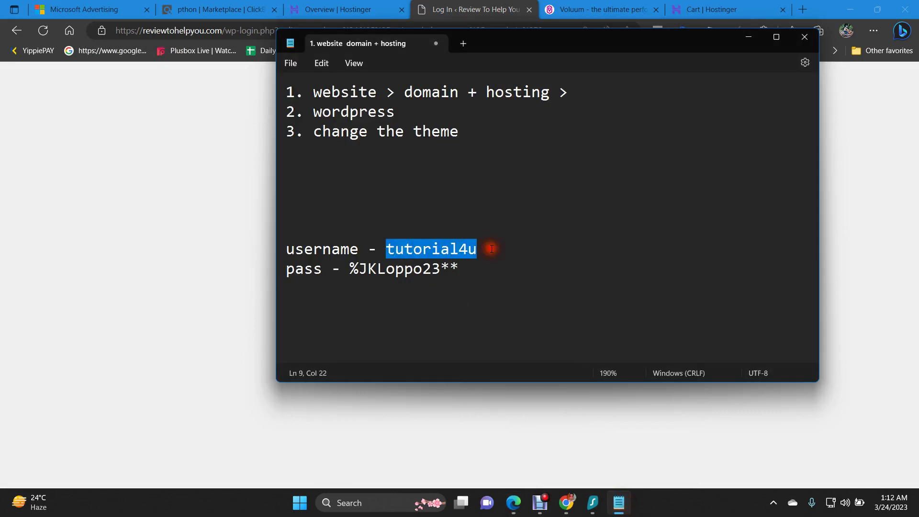
{"action": "key", "text": "ctrl+c"}
{"action": "left_click", "coordinate": [205, 216]}
{"action": "double_click", "coordinate": [512, 215]}
{"action": "key", "text": "ctrl+v"}
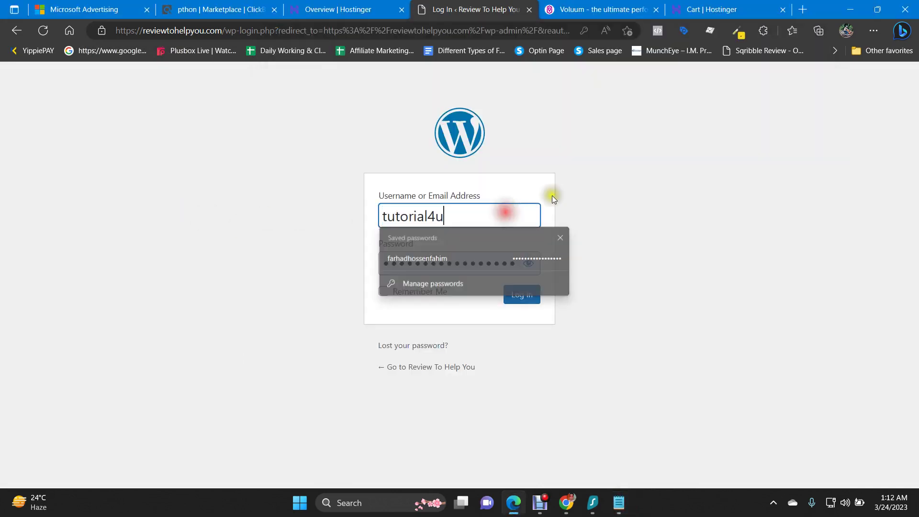
{"action": "left_click", "coordinate": [608, 191]}
- Copy the password from the Notepad notes into the login form's password field and log in to WordPress
{"action": "left_click", "coordinate": [619, 502]}
{"action": "left_click_drag", "start_coordinate": [352, 269], "coordinate": [485, 271]}
{"action": "key", "text": "ctrl+c"}
{"action": "left_click", "coordinate": [103, 219]}
{"action": "double_click", "coordinate": [499, 264]}
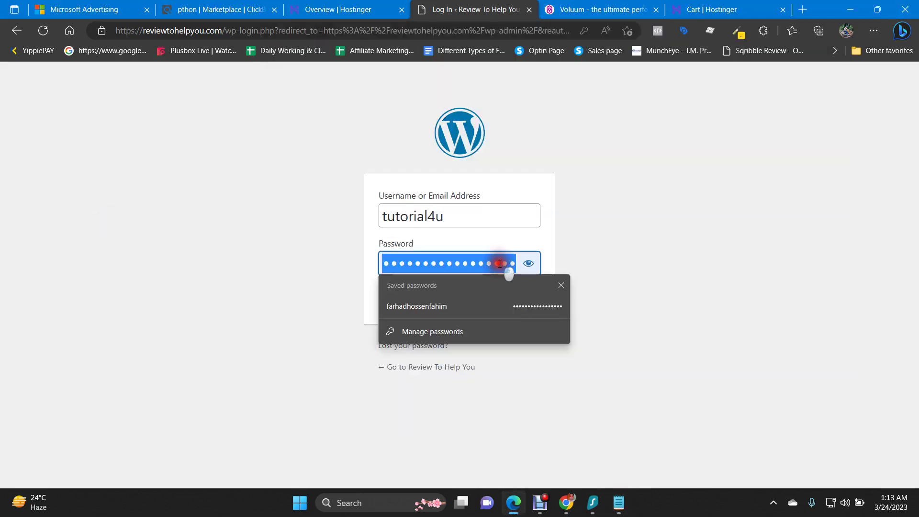
{"action": "key", "text": "ctrl+v"}
{"action": "left_click", "coordinate": [427, 291]}
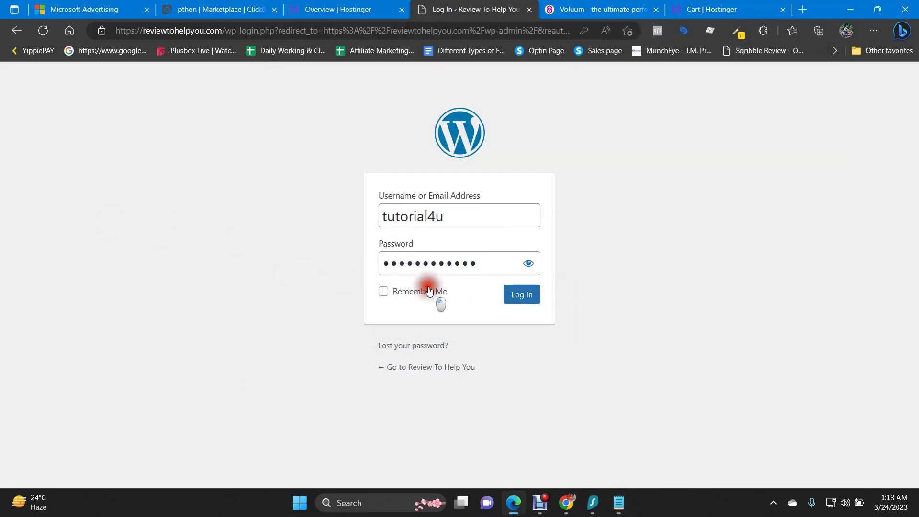
{"action": "left_click", "coordinate": [532, 294]}
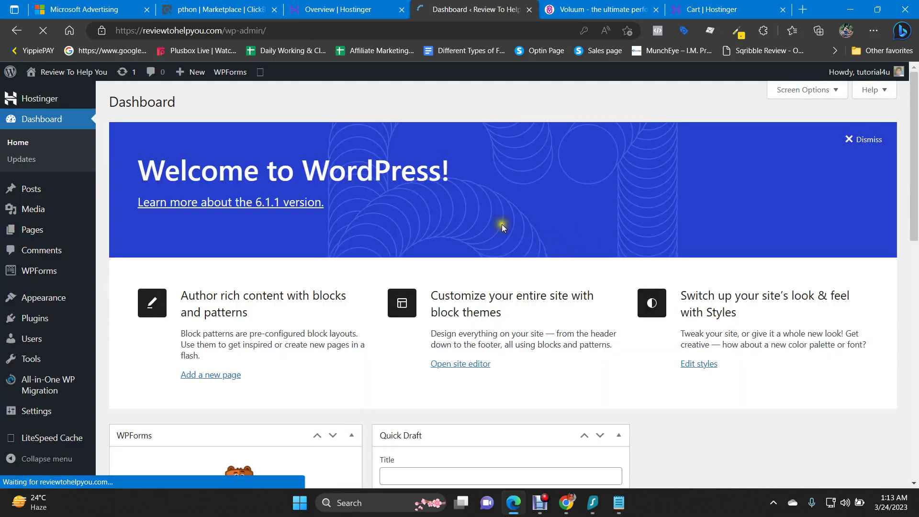
- Check the "change the theme" item in the Notepad notes, and dismiss the browser's offer to save the password
{"action": "left_click", "coordinate": [619, 503]}
{"action": "left_click_drag", "start_coordinate": [323, 131], "coordinate": [470, 134]}
{"action": "left_click", "coordinate": [470, 134]}
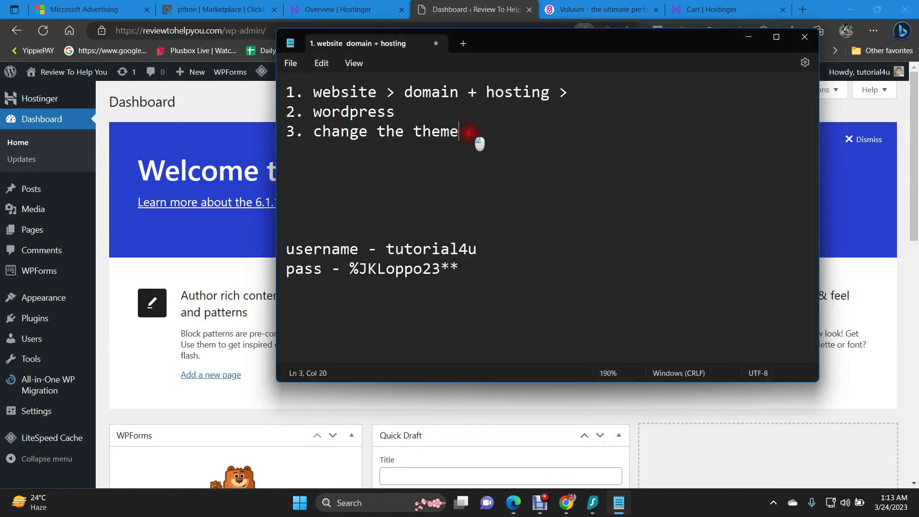
{"action": "left_click", "coordinate": [103, 236]}
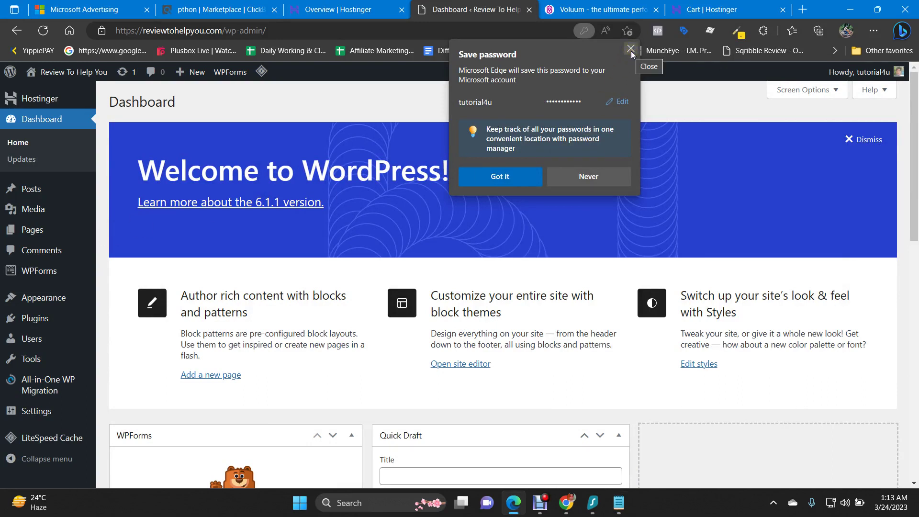
{"action": "left_click", "coordinate": [404, 140]}
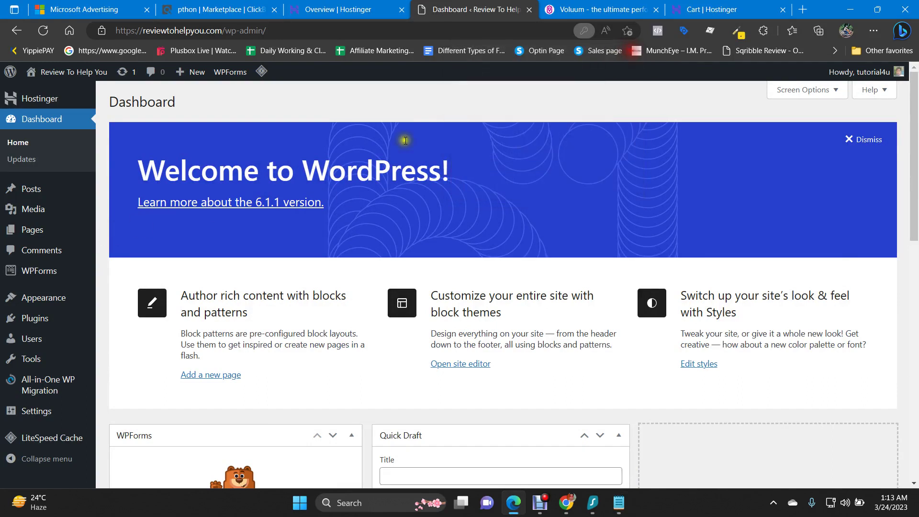
- Open the installed WordPress themes and delete the Twenty Twenty-One theme
{"action": "left_click", "coordinate": [41, 303]}
{"action": "left_click", "coordinate": [115, 300]}
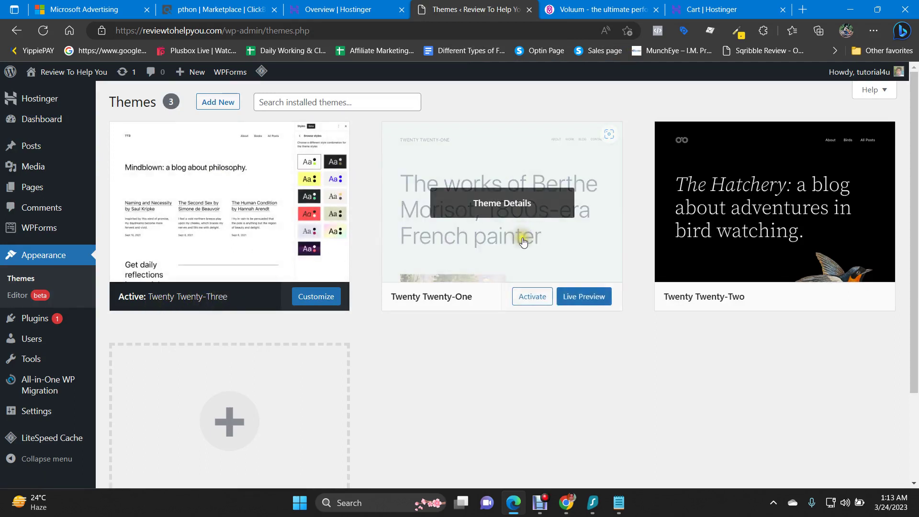
{"action": "left_click", "coordinate": [543, 267]}
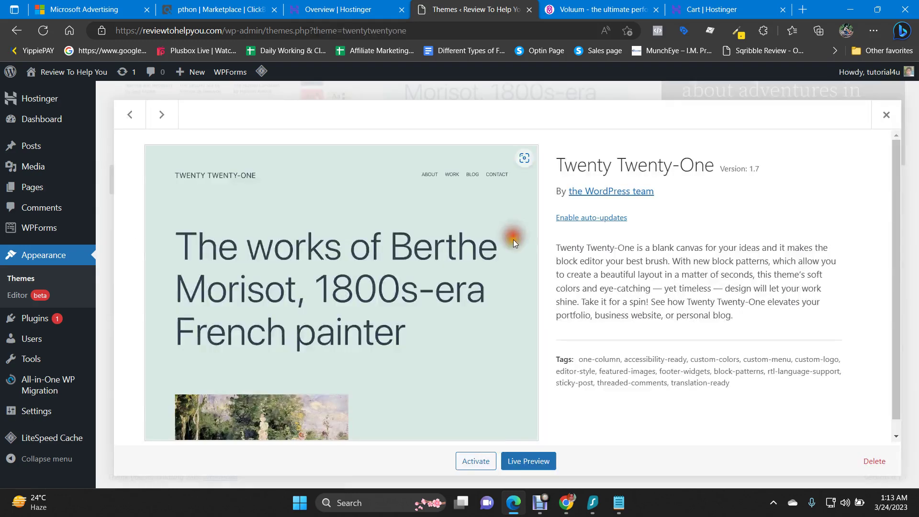
{"action": "left_click", "coordinate": [874, 461]}
{"action": "left_click", "coordinate": [518, 118]}
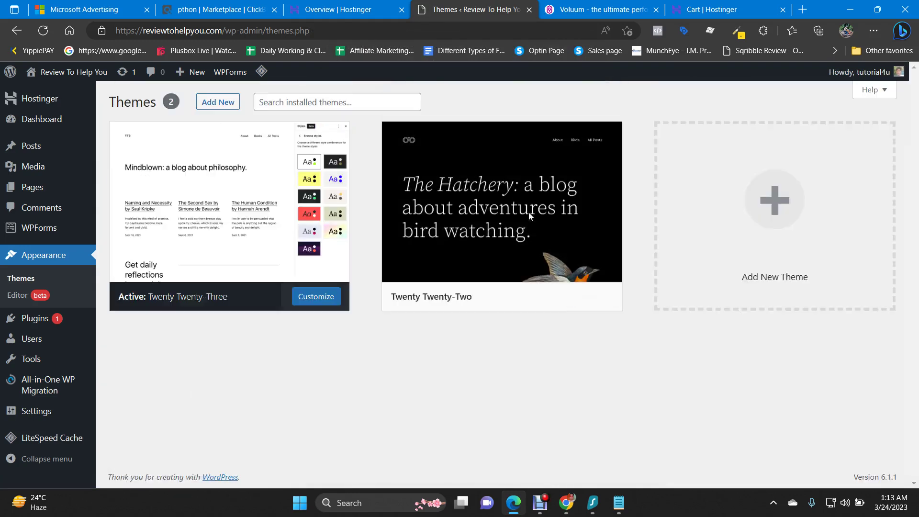
- Delete the Twenty Twenty-Two theme from the installed themes
{"action": "left_click", "coordinate": [556, 231]}
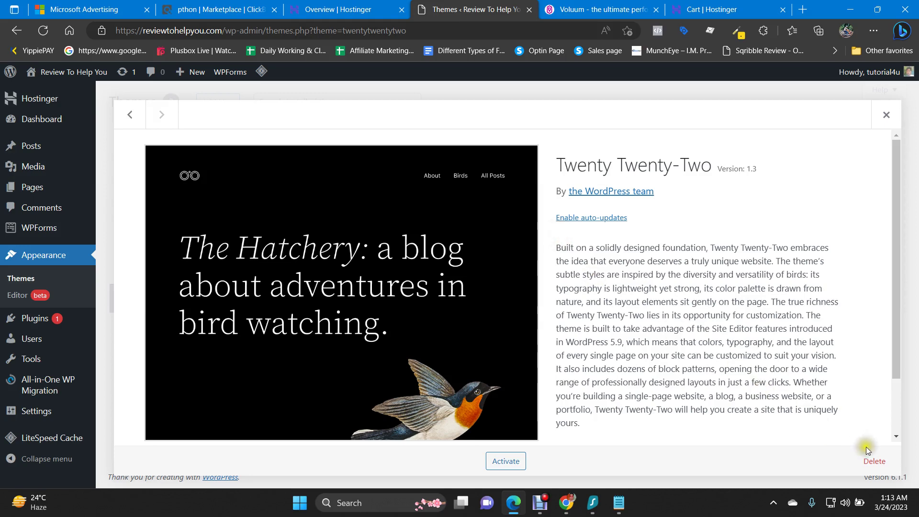
{"action": "left_click", "coordinate": [874, 461]}
{"action": "left_click", "coordinate": [516, 116]}
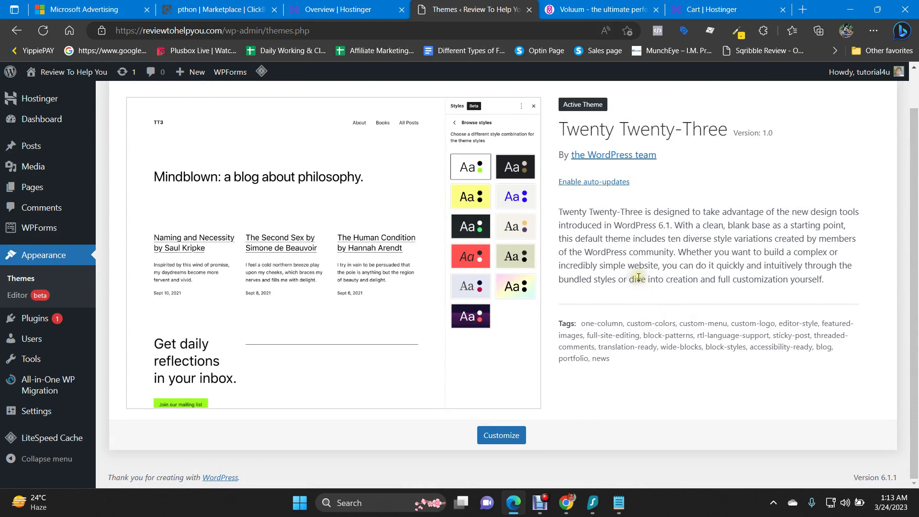
{"action": "scroll", "coordinate": [572, 265], "scroll_direction": "up", "scroll_amount": 1}
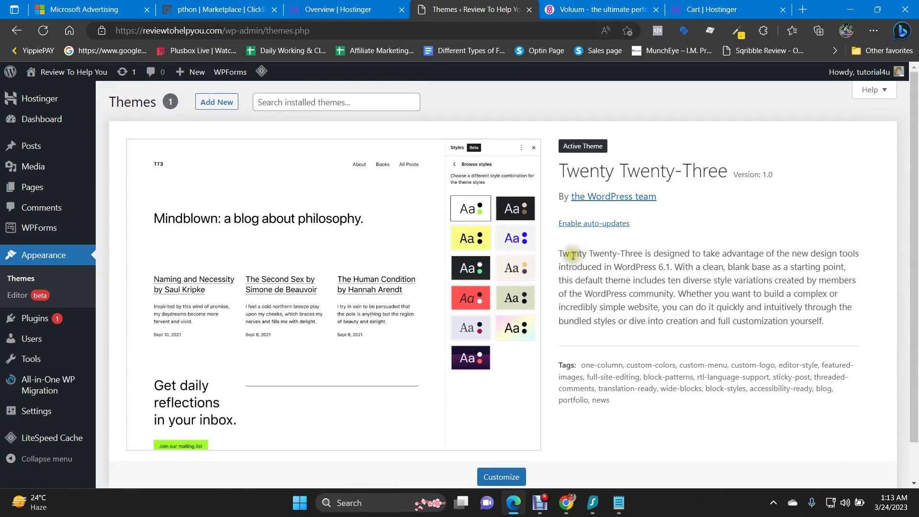
- Search Google for "divi theme" in a new tab and open the Elegant Themes page for Divi
{"action": "left_click", "coordinate": [803, 10]}
{"action": "type", "text": "divi"}
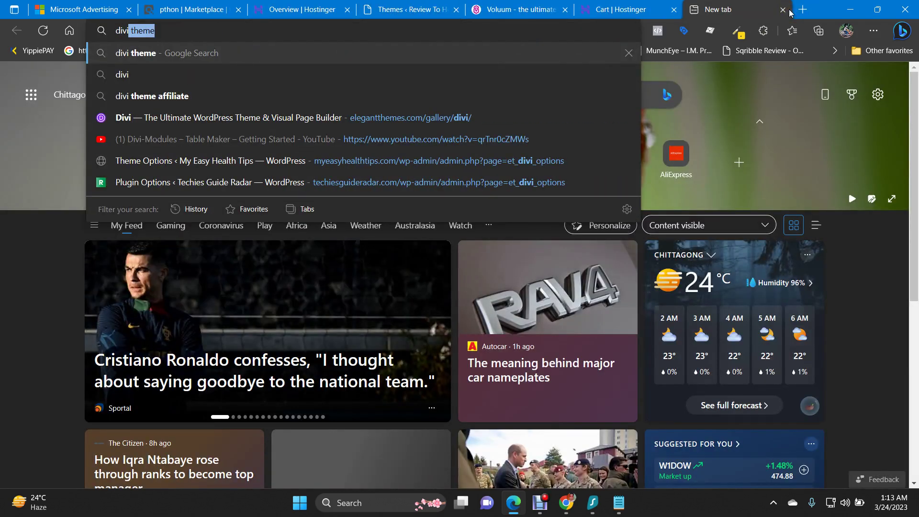
{"action": "key", "text": "Return"}
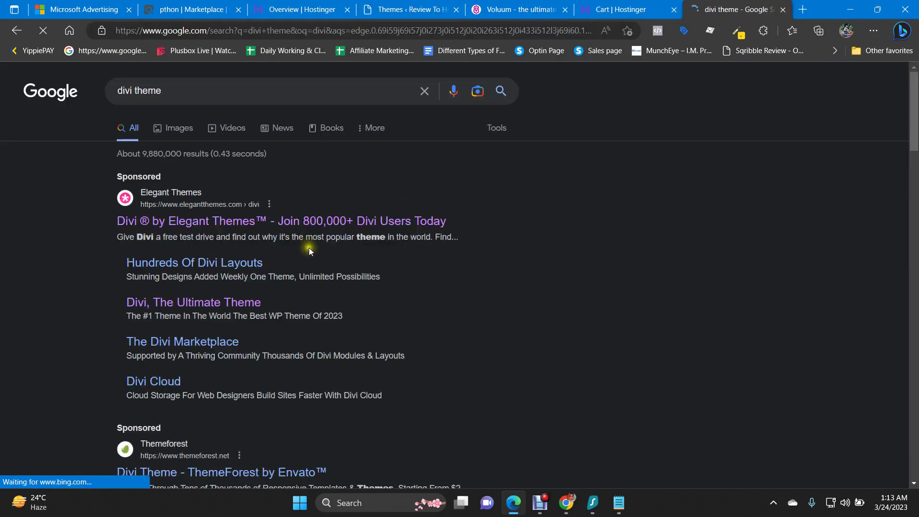
{"action": "scroll", "coordinate": [340, 258], "scroll_direction": "down", "scroll_amount": 8}
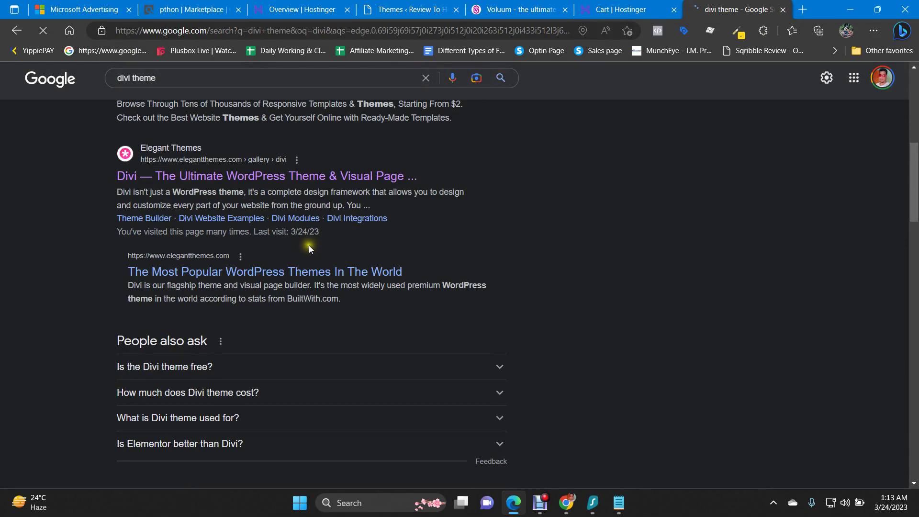
{"action": "left_click", "coordinate": [358, 178]}
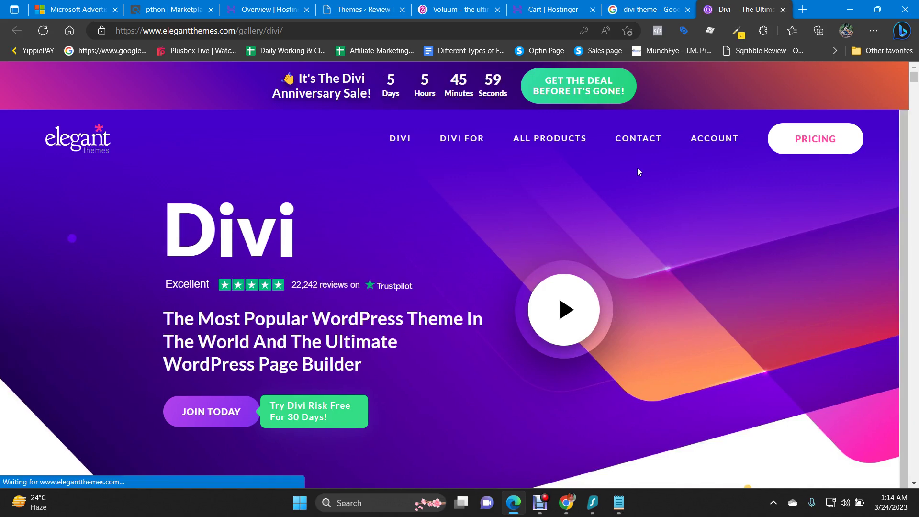
- Return to the WordPress installed themes page and open the form for uploading a new theme
{"action": "left_click", "coordinate": [476, 6]}
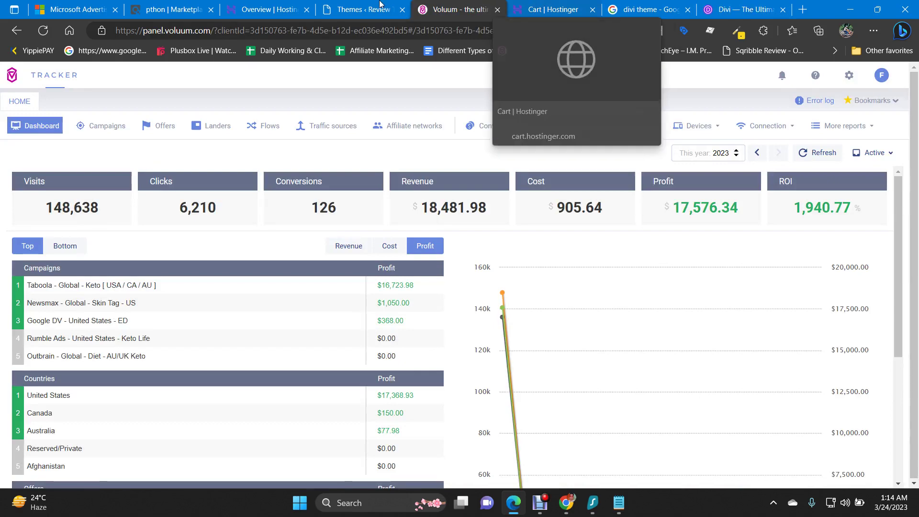
{"action": "left_click", "coordinate": [341, 5]}
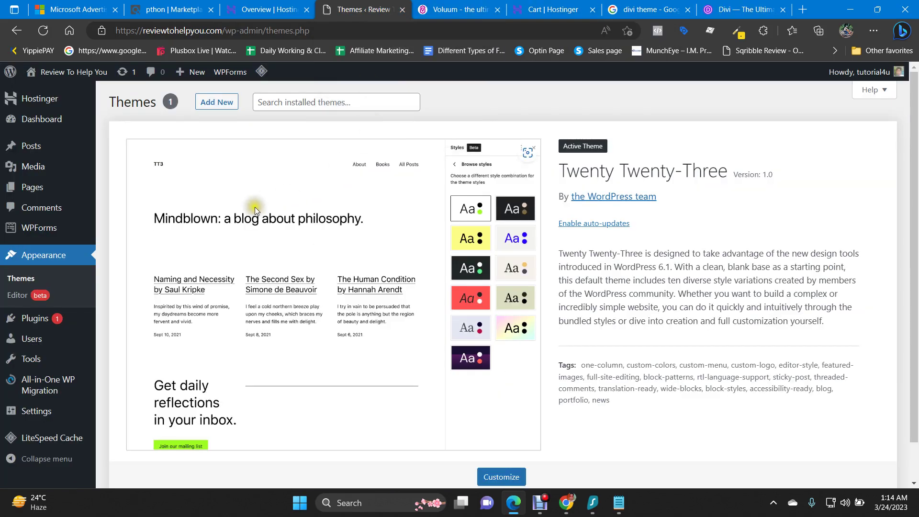
{"action": "scroll", "coordinate": [330, 205], "scroll_direction": "down", "scroll_amount": 1}
{"action": "scroll", "coordinate": [291, 206], "scroll_direction": "up", "scroll_amount": 1}
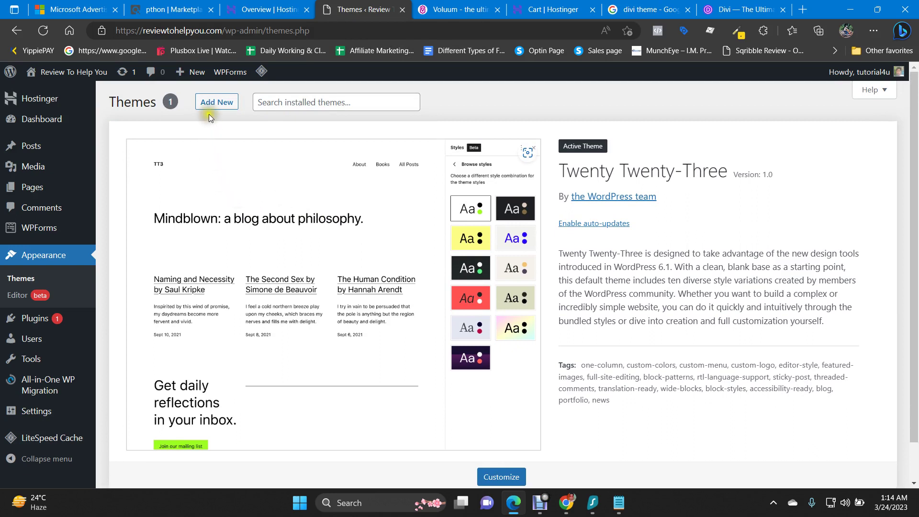
{"action": "left_click", "coordinate": [224, 102]}
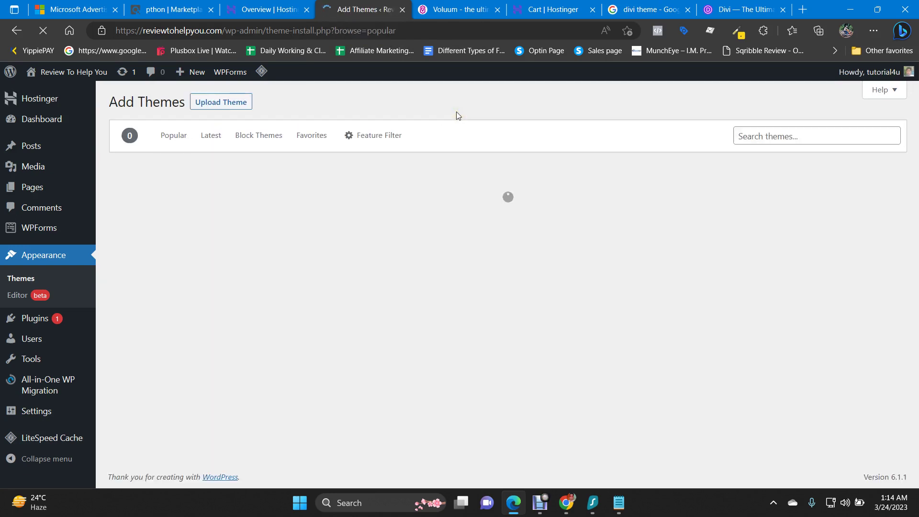
{"action": "left_click", "coordinate": [246, 111]}
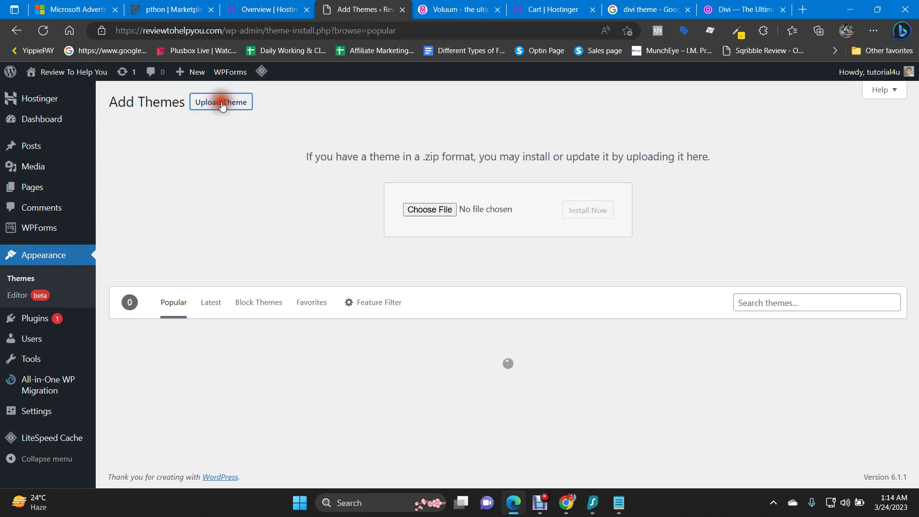
{"action": "left_click", "coordinate": [421, 209]}
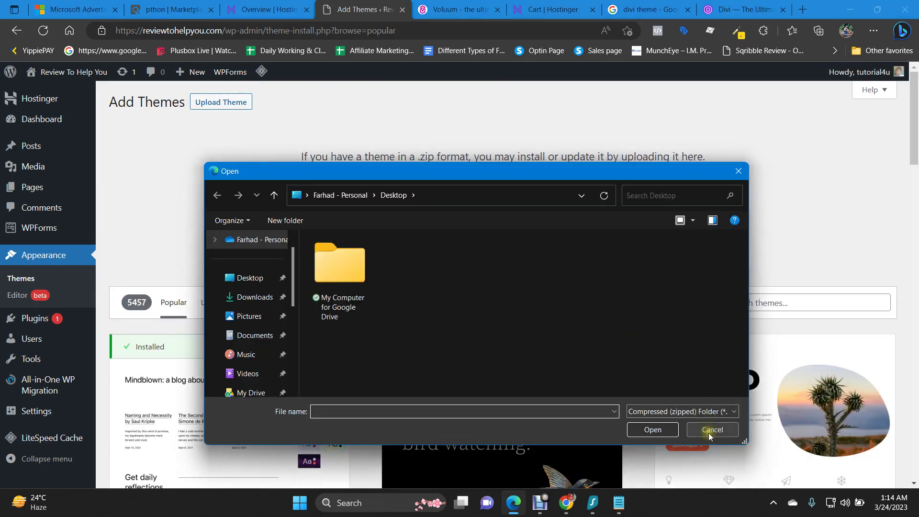
{"action": "left_click", "coordinate": [712, 429]}
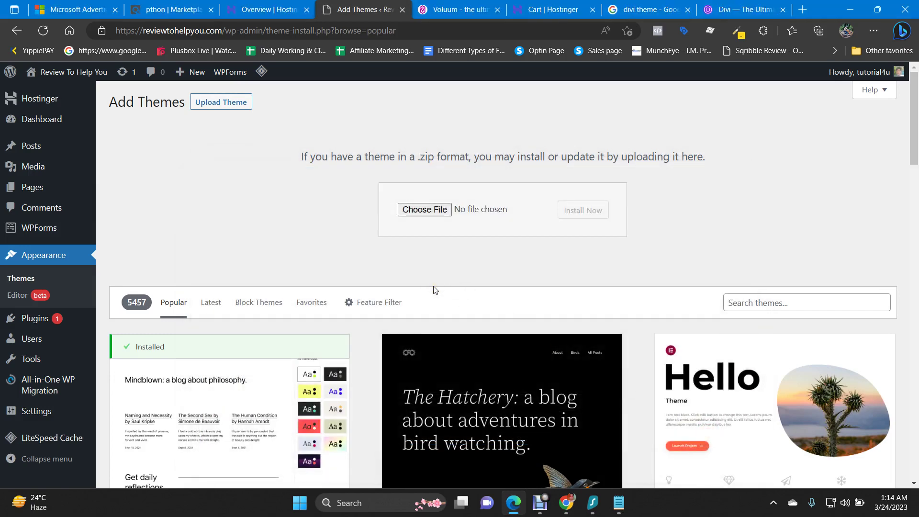
- Find Divi Theme.zip in the divi theme folder of the personal OneDrive and copy it
{"action": "key", "text": "super+e"}
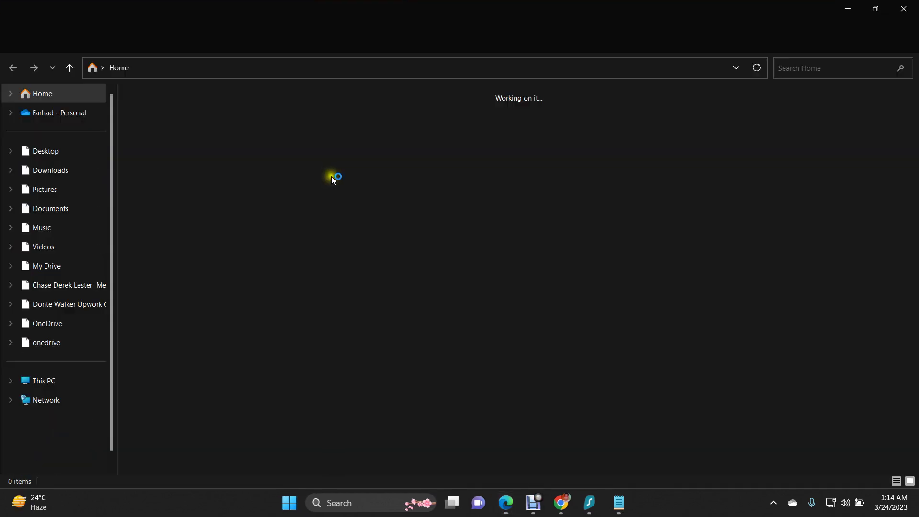
{"action": "left_click", "coordinate": [54, 113]}
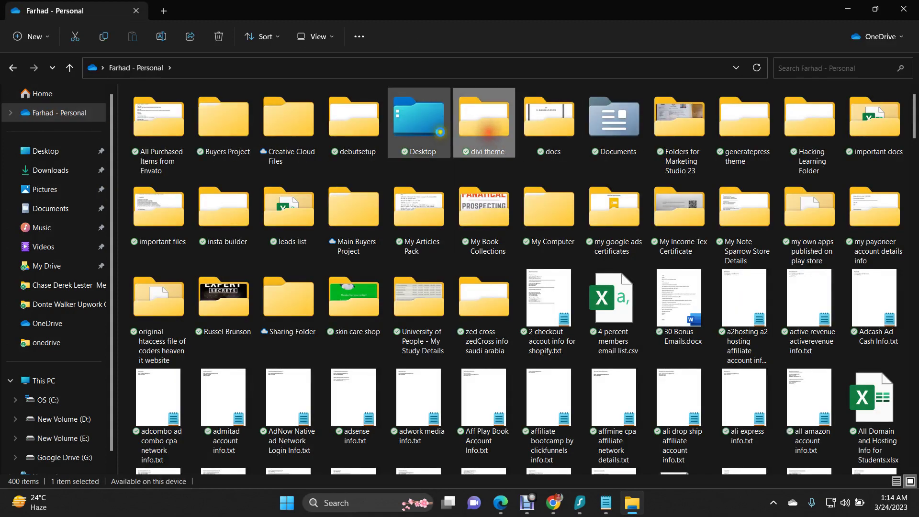
{"action": "double_click", "coordinate": [490, 133]}
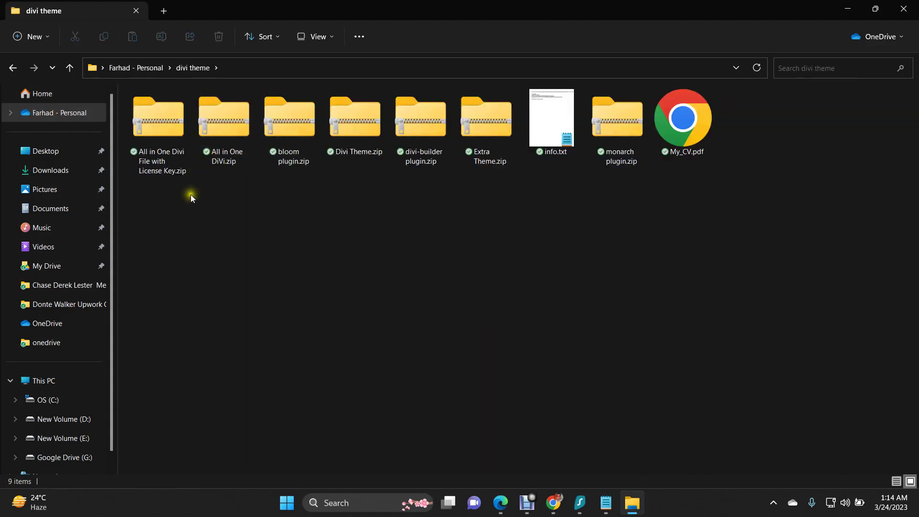
{"action": "left_click", "coordinate": [360, 126]}
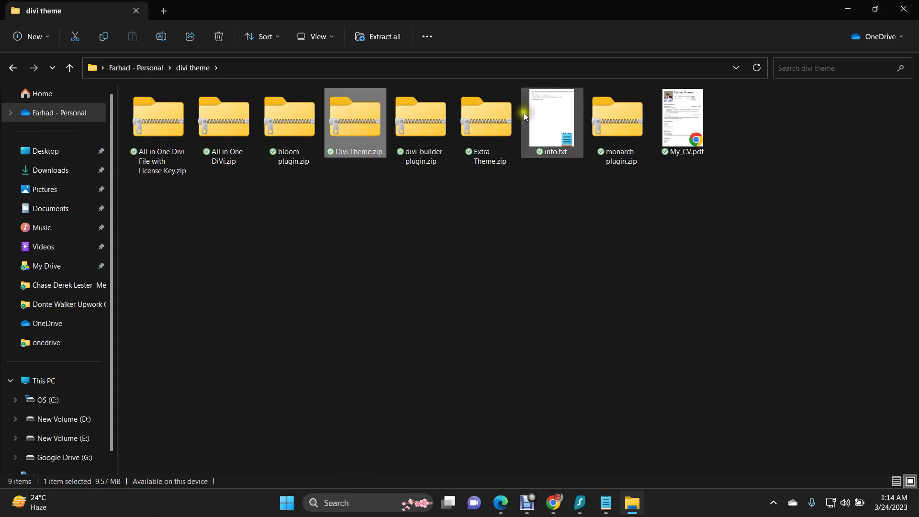
- Minimize the open windows and paste Divi Theme.zip onto the desktop
{"action": "left_click", "coordinate": [848, 9]}
{"action": "left_click", "coordinate": [848, 7]}
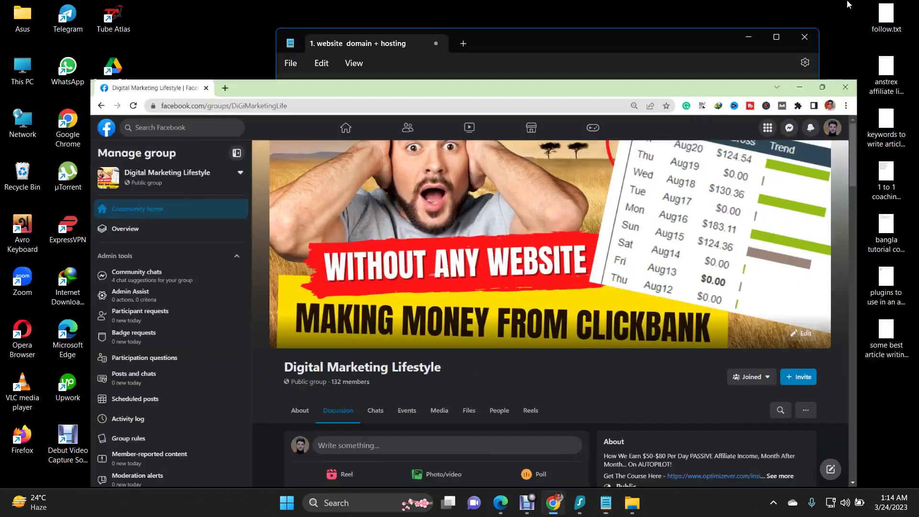
{"action": "left_click", "coordinate": [799, 87]}
{"action": "left_click", "coordinate": [749, 37]}
{"action": "right_click", "coordinate": [350, 103]}
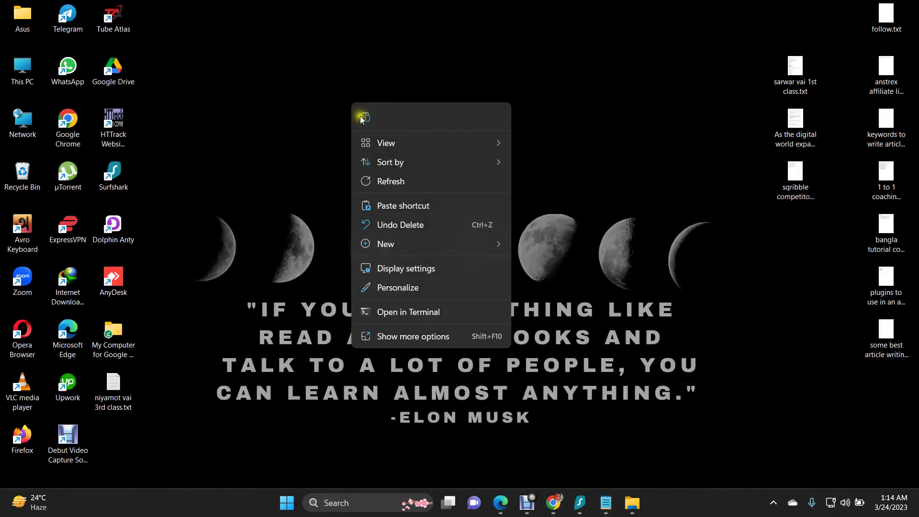
{"action": "left_click", "coordinate": [365, 118]}
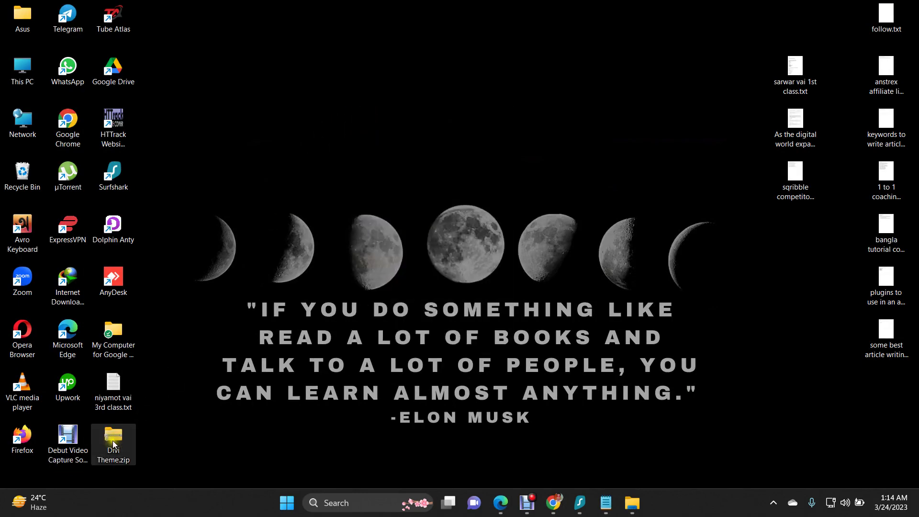
{"action": "left_click_drag", "start_coordinate": [113, 437], "coordinate": [343, 153]}
- Back in the browser, upload Divi Theme.zip from the desktop as a new WordPress theme, then install and activate it
{"action": "left_click", "coordinate": [501, 503]}
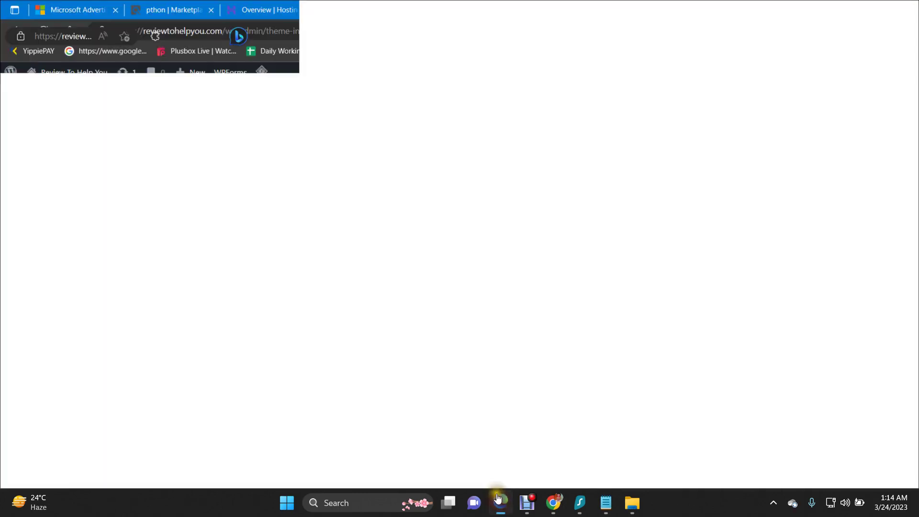
{"action": "left_click", "coordinate": [422, 210]}
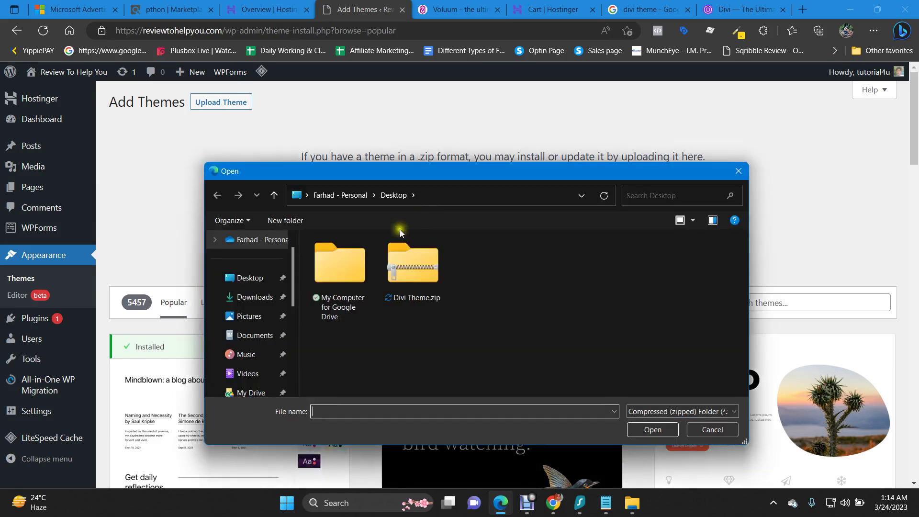
{"action": "double_click", "coordinate": [420, 265]}
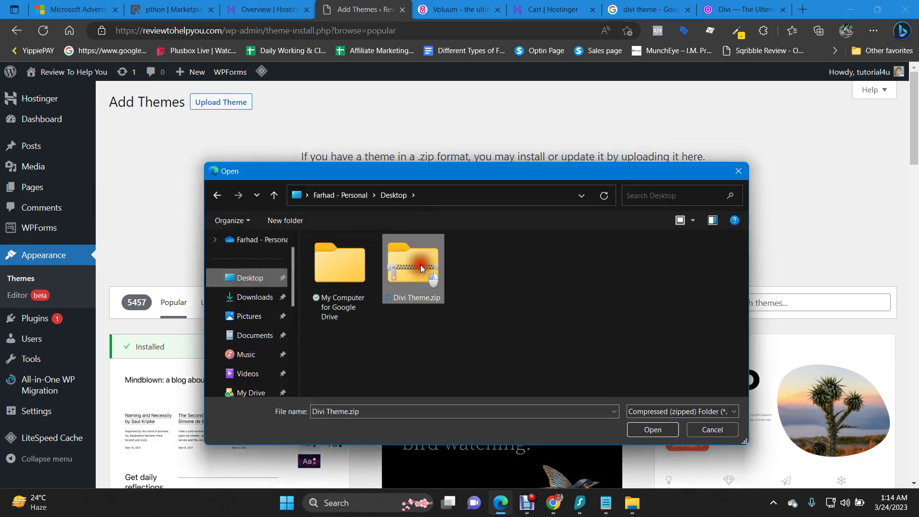
{"action": "left_click", "coordinate": [595, 209]}
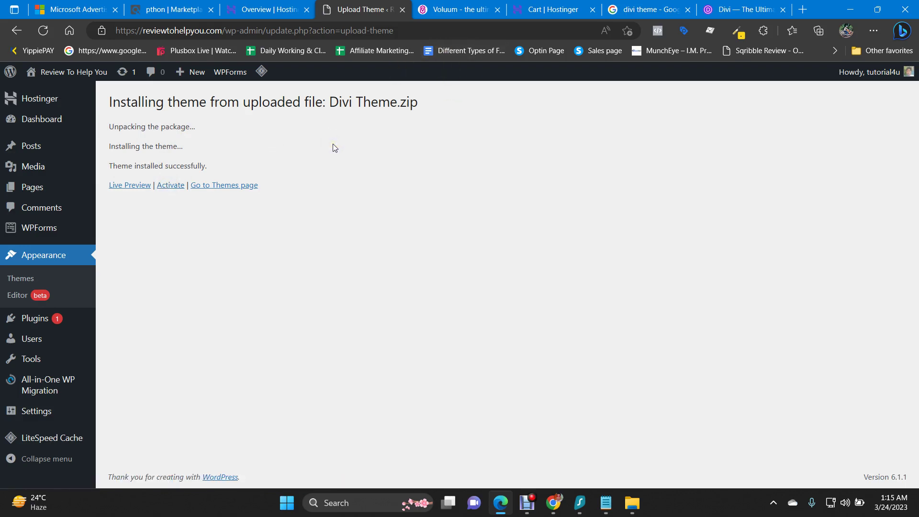
{"action": "left_click", "coordinate": [170, 184]}
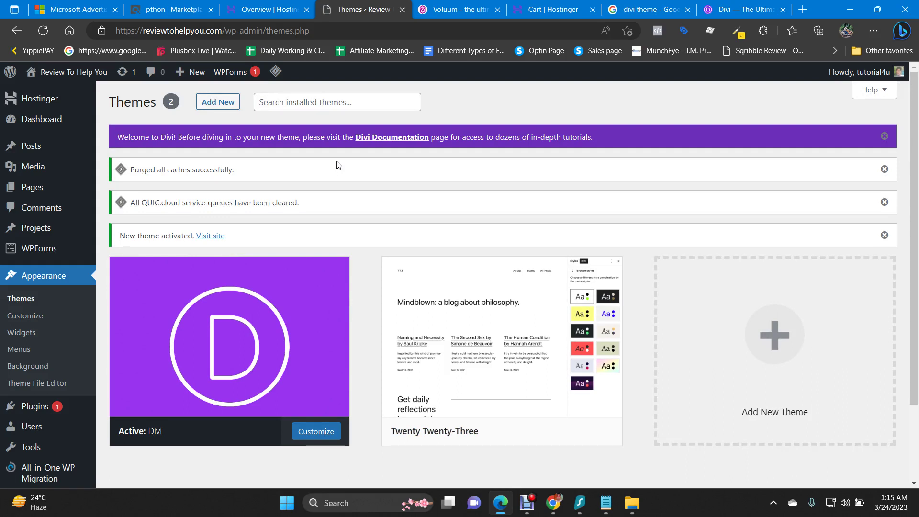
- Delete the Twenty Twenty-Three theme from the installed themes
{"action": "scroll", "coordinate": [369, 233], "scroll_direction": "down", "scroll_amount": 2}
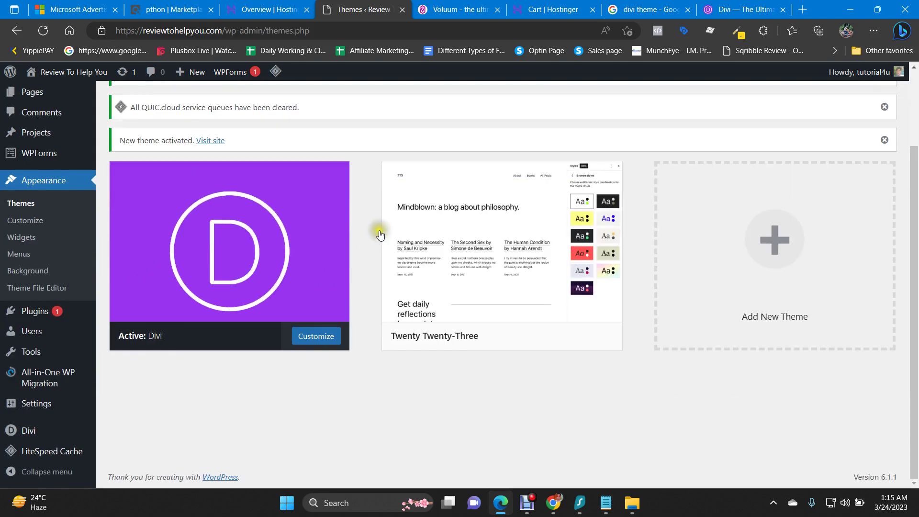
{"action": "left_click", "coordinate": [493, 284]}
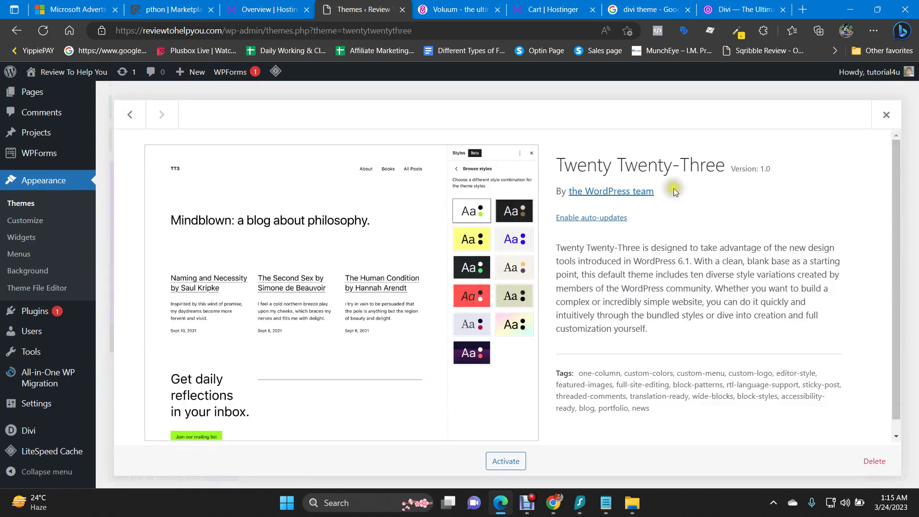
{"action": "left_click", "coordinate": [874, 461]}
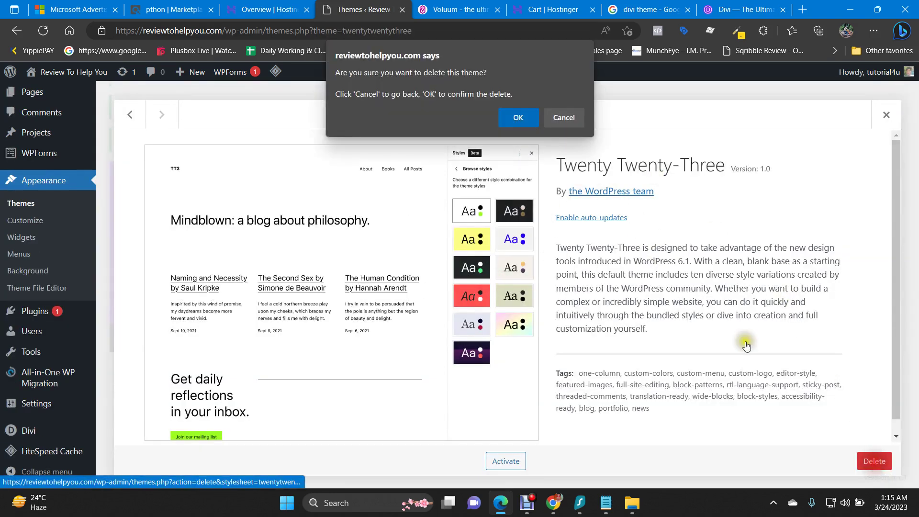
{"action": "left_click", "coordinate": [521, 117]}
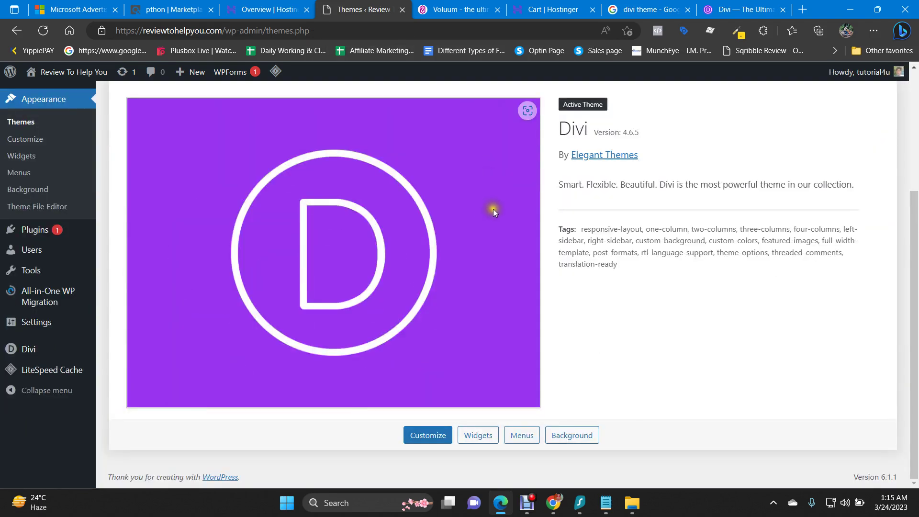
- Visit the live site from the WordPress admin and reload its homepage to check the new theme
{"action": "scroll", "coordinate": [431, 182], "scroll_direction": "up", "scroll_amount": 4}
{"action": "mouse_move", "coordinate": [72, 72]}
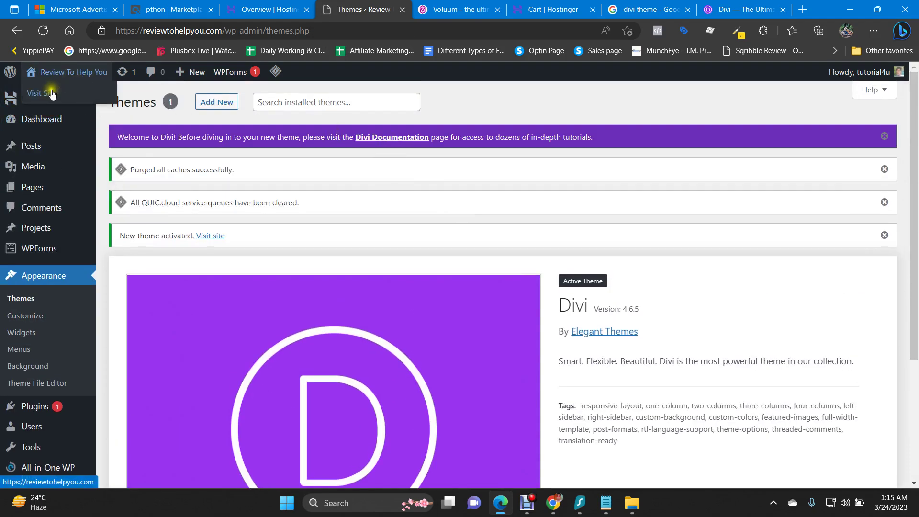
{"action": "left_click", "coordinate": [52, 94]}
{"action": "scroll", "coordinate": [422, 153], "scroll_direction": "down", "scroll_amount": 2}
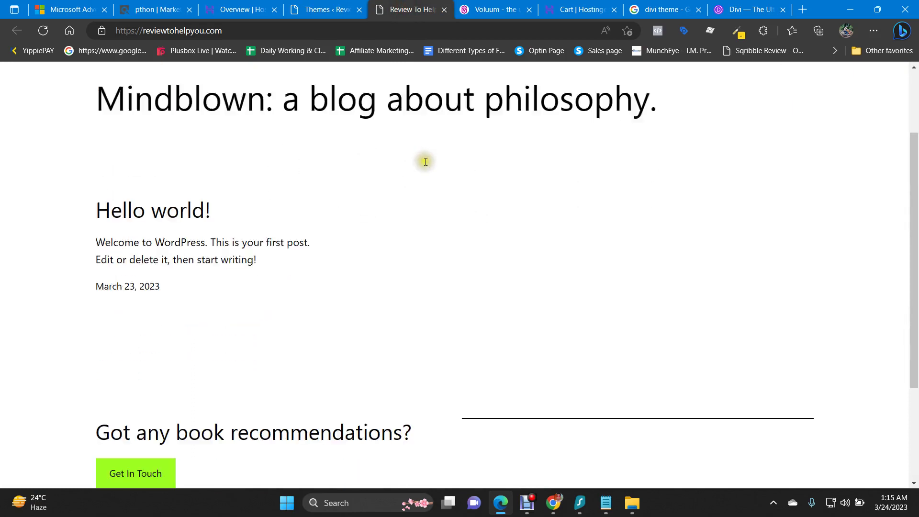
{"action": "scroll", "coordinate": [424, 163], "scroll_direction": "up", "scroll_amount": 2}
{"action": "key", "text": "F5"}
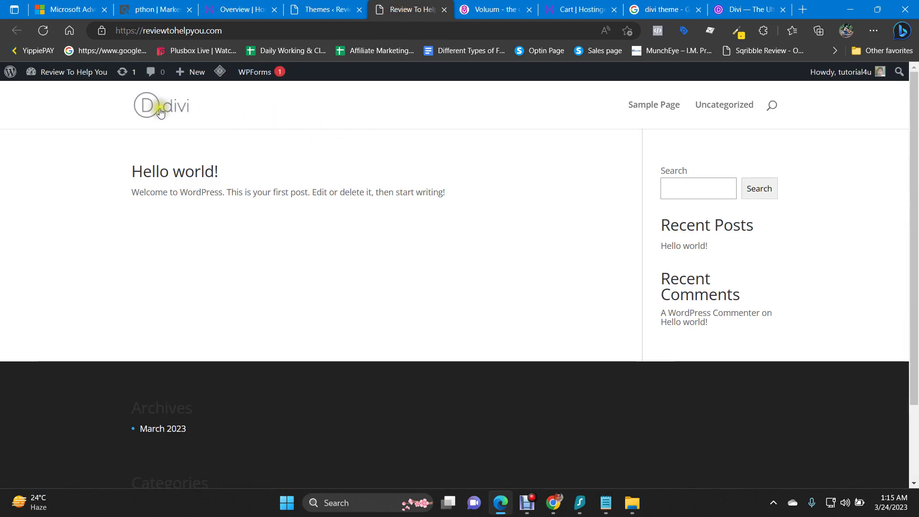
- Return to the WordPress admin and open the Divi theme options at the Updates settings with the Username and API Key fields
{"action": "left_click", "coordinate": [317, 6]}
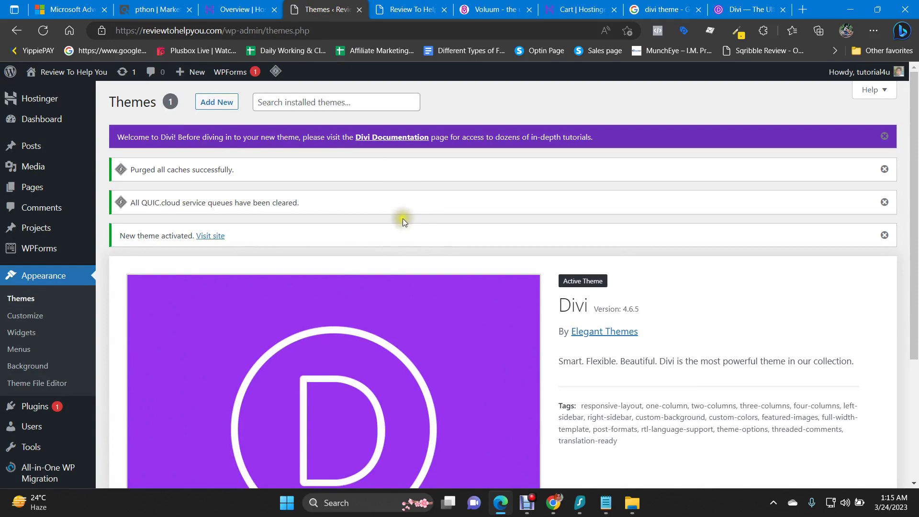
{"action": "scroll", "coordinate": [165, 268], "scroll_direction": "down", "scroll_amount": 3}
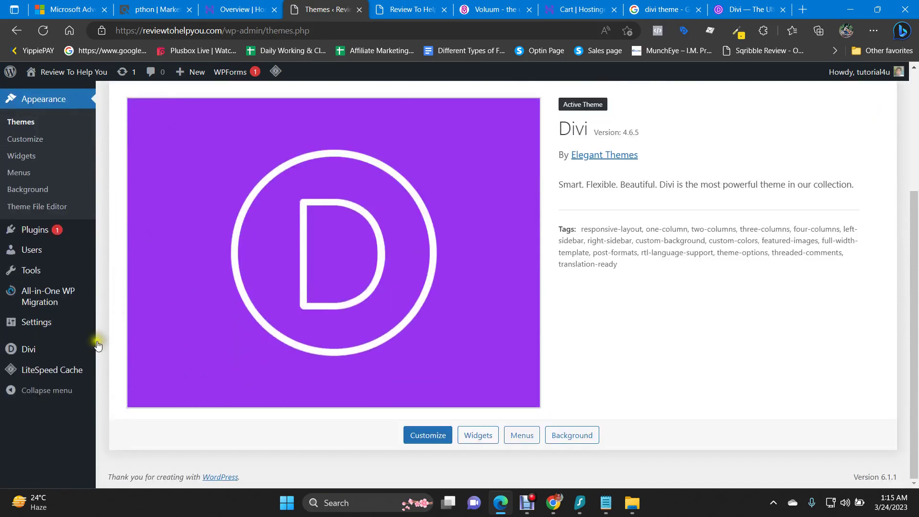
{"action": "left_click", "coordinate": [24, 352]}
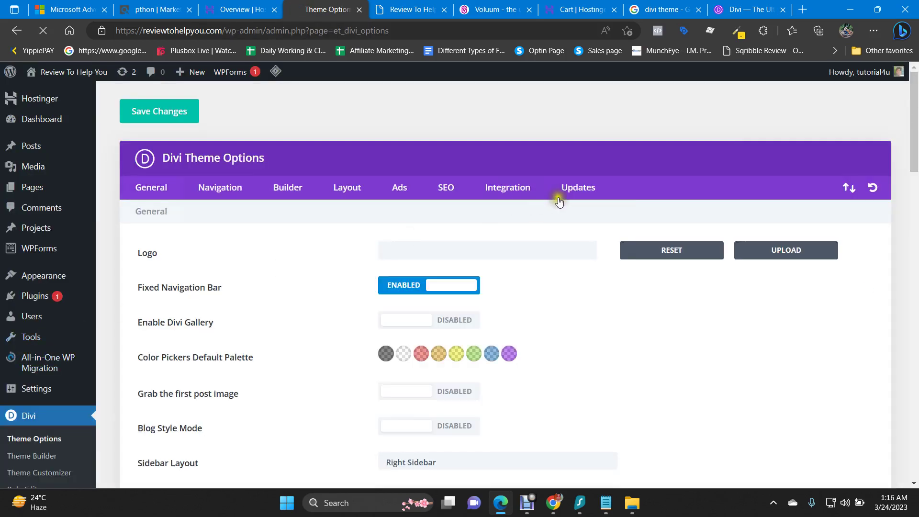
{"action": "left_click", "coordinate": [584, 194]}
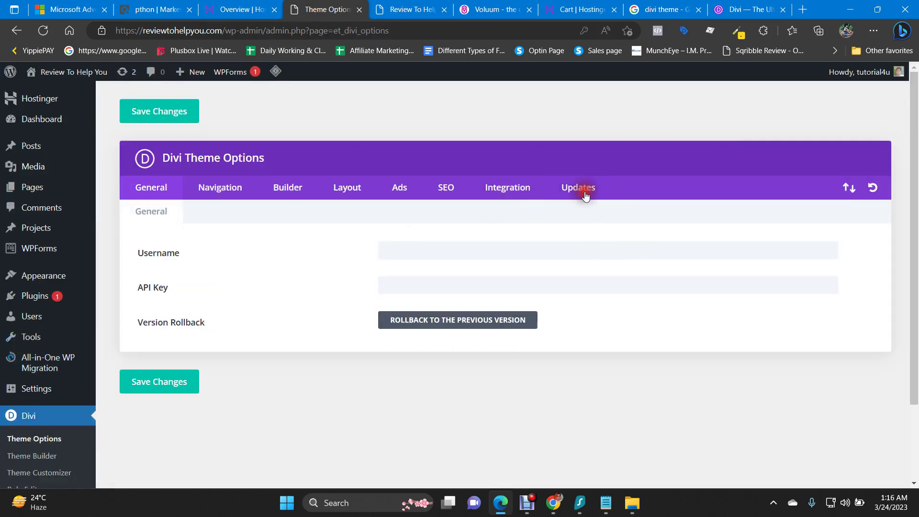
{"action": "left_click", "coordinate": [386, 248]}
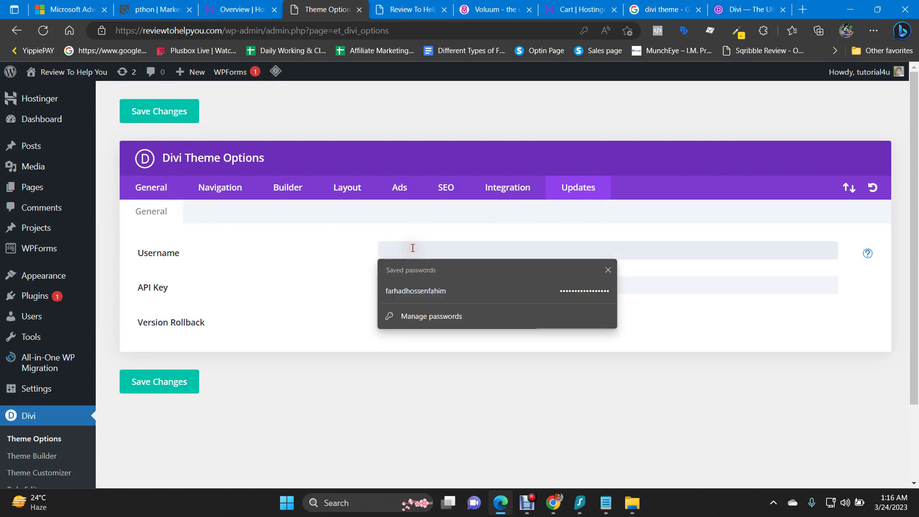
{"action": "left_click", "coordinate": [297, 247]}
{"action": "left_click", "coordinate": [418, 284]}
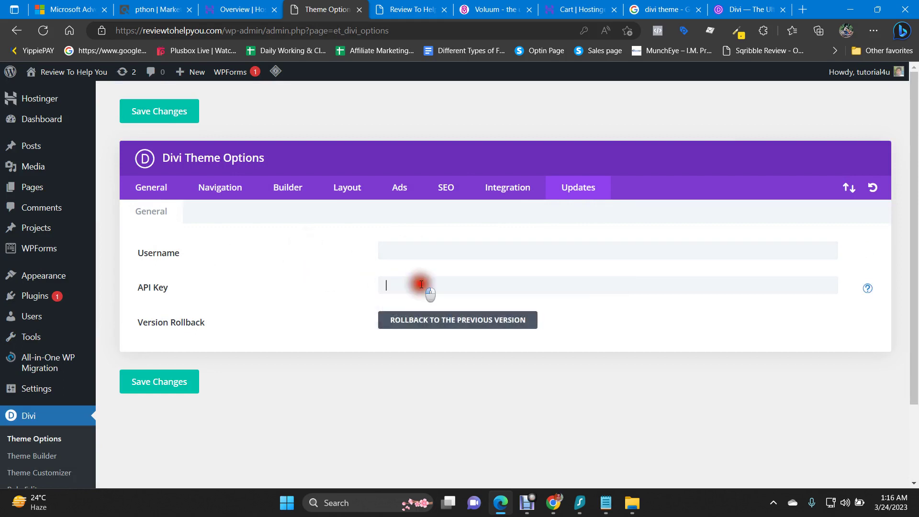
{"action": "left_click", "coordinate": [326, 278]}
{"action": "left_click", "coordinate": [524, 503]}
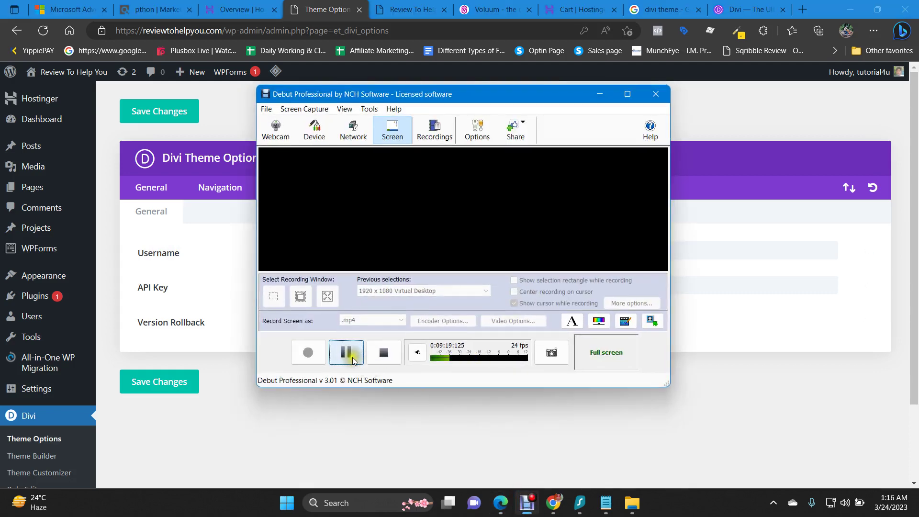
{"action": "left_click", "coordinate": [349, 353]}
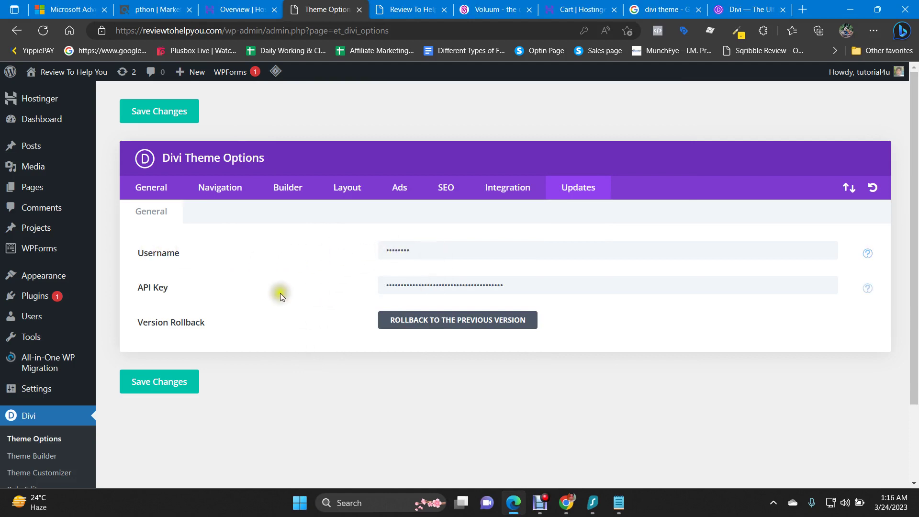
- Save the username and API key filled in under the Divi Updates options
{"action": "left_click", "coordinate": [142, 382]}
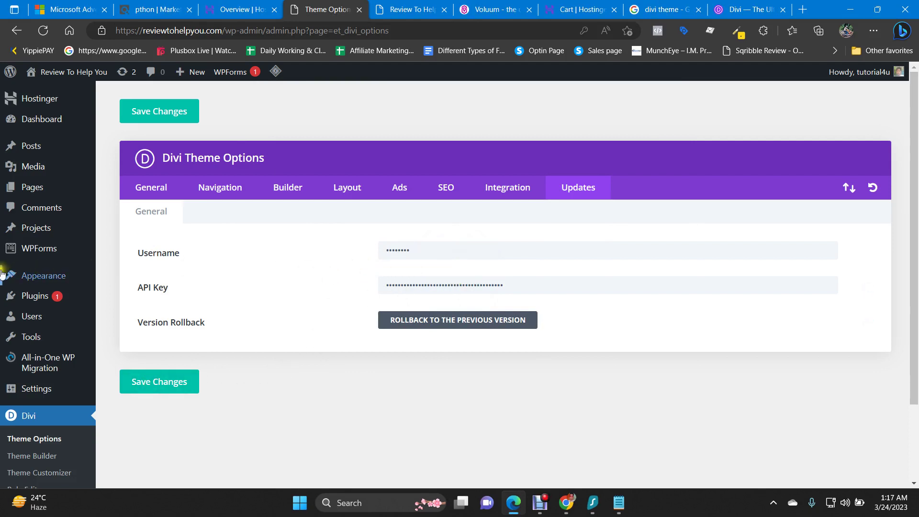
- Open the installed themes and update the active Divi theme to version 4.20.2
{"action": "left_click", "coordinate": [33, 276]}
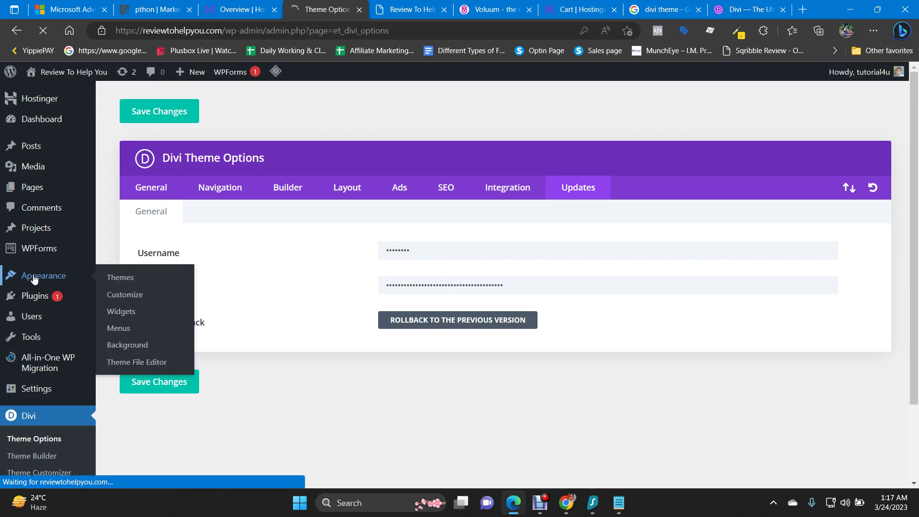
{"action": "scroll", "coordinate": [366, 218], "scroll_direction": "up", "scroll_amount": 3}
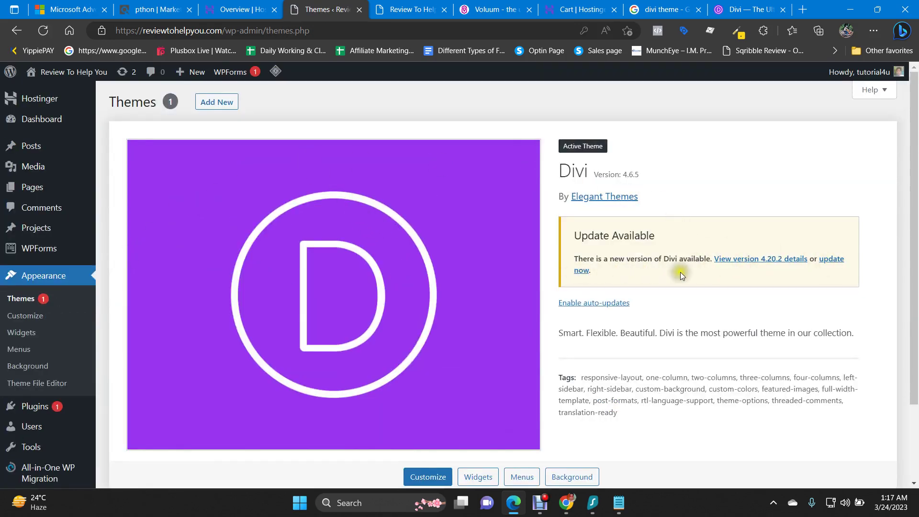
{"action": "left_click", "coordinate": [833, 259]}
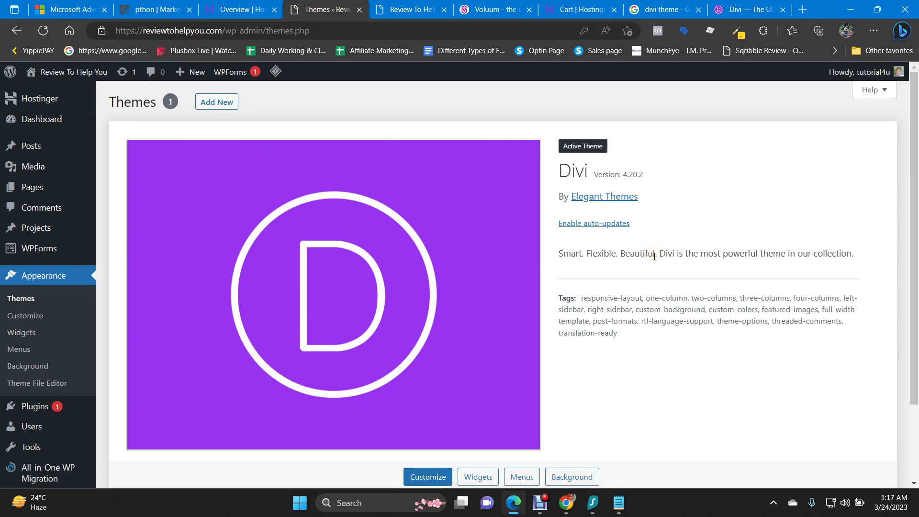
- Check the dashboard's WordPress Updates page for remaining updates, and reload the live site's homepage
{"action": "left_click", "coordinate": [31, 124]}
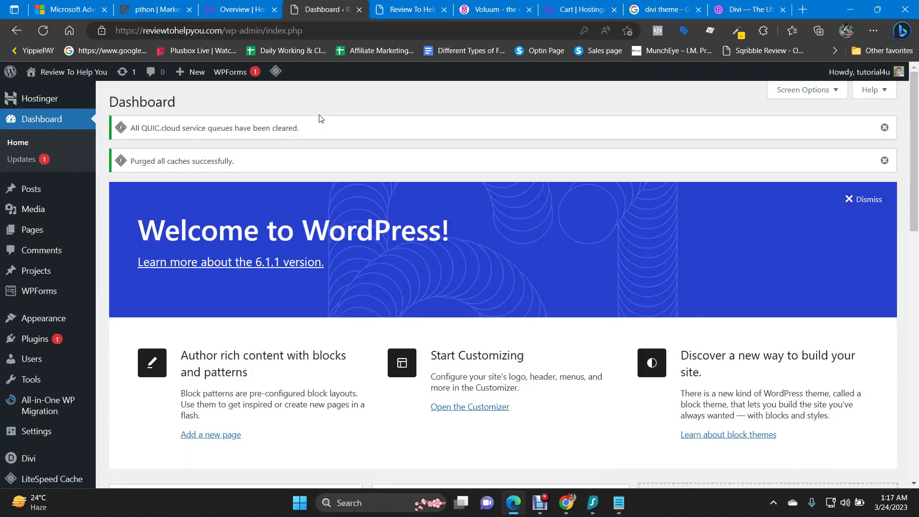
{"action": "scroll", "coordinate": [355, 173], "scroll_direction": "down", "scroll_amount": 10}
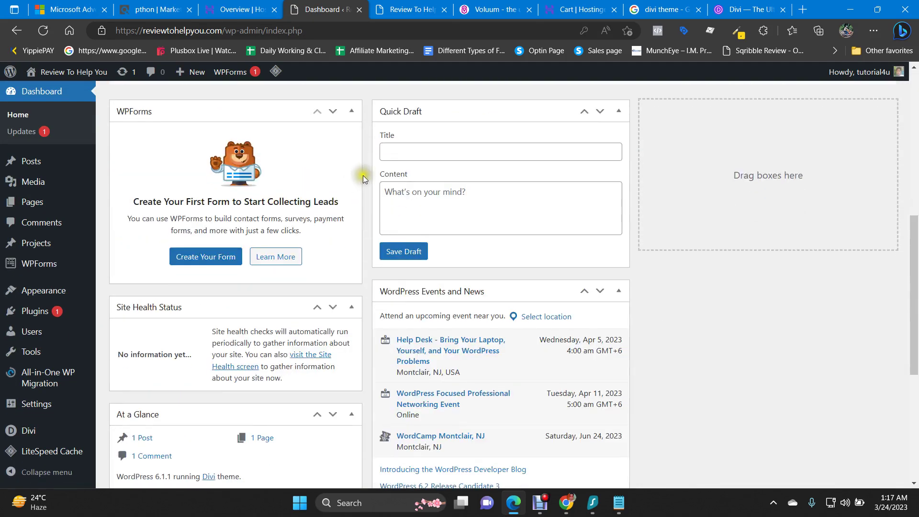
{"action": "scroll", "coordinate": [366, 177], "scroll_direction": "up", "scroll_amount": 10}
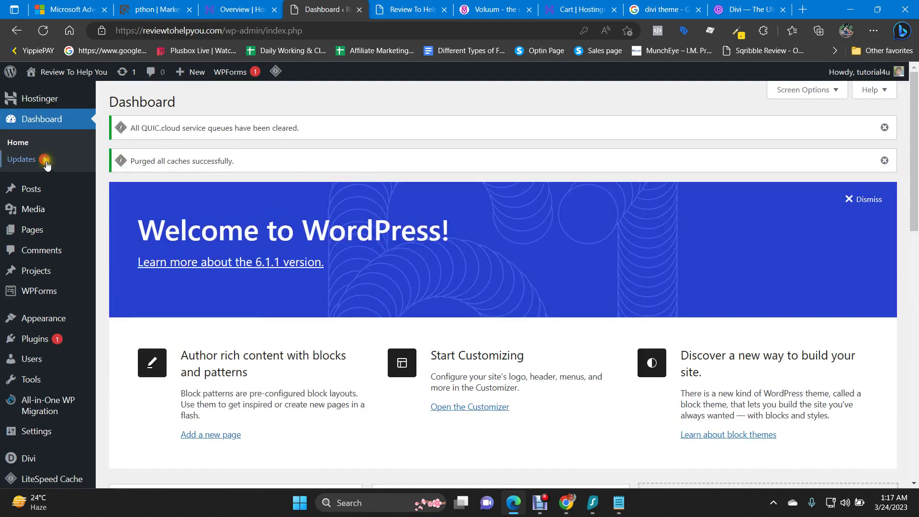
{"action": "left_click", "coordinate": [12, 163]}
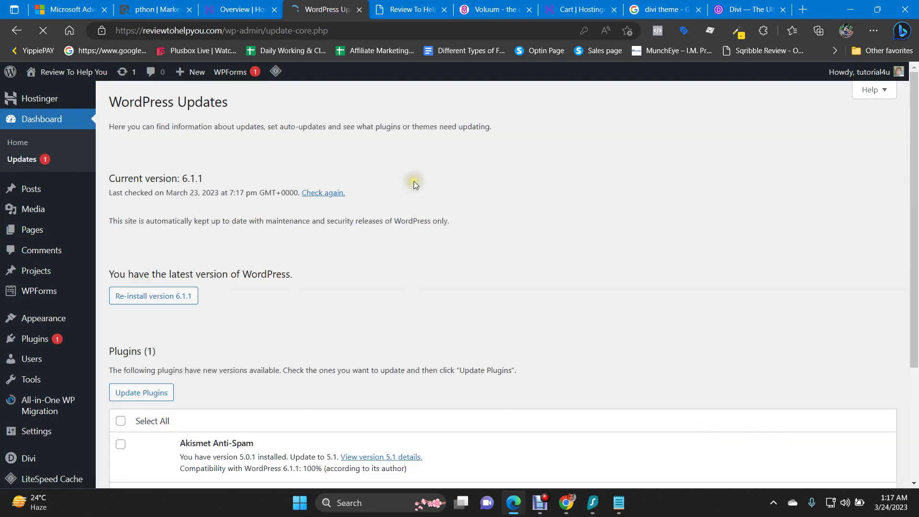
{"action": "scroll", "coordinate": [414, 182], "scroll_direction": "down", "scroll_amount": 3}
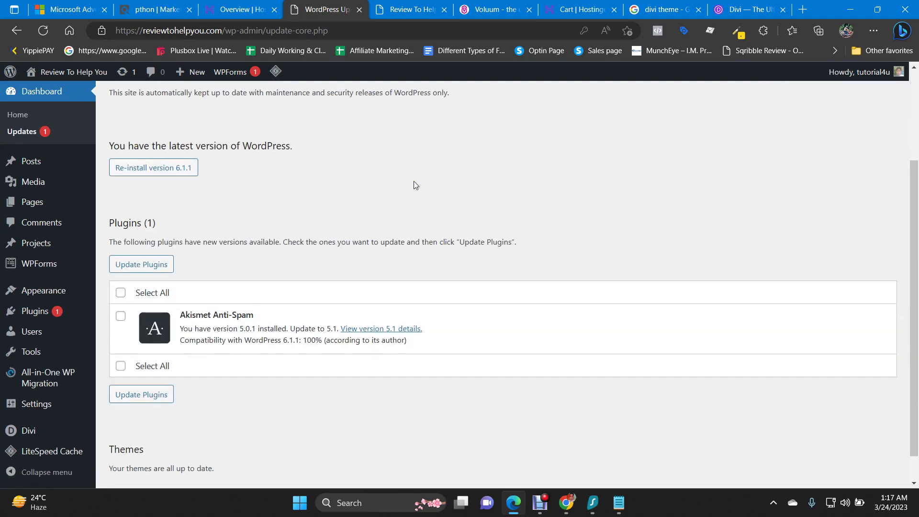
{"action": "left_click", "coordinate": [398, 4]}
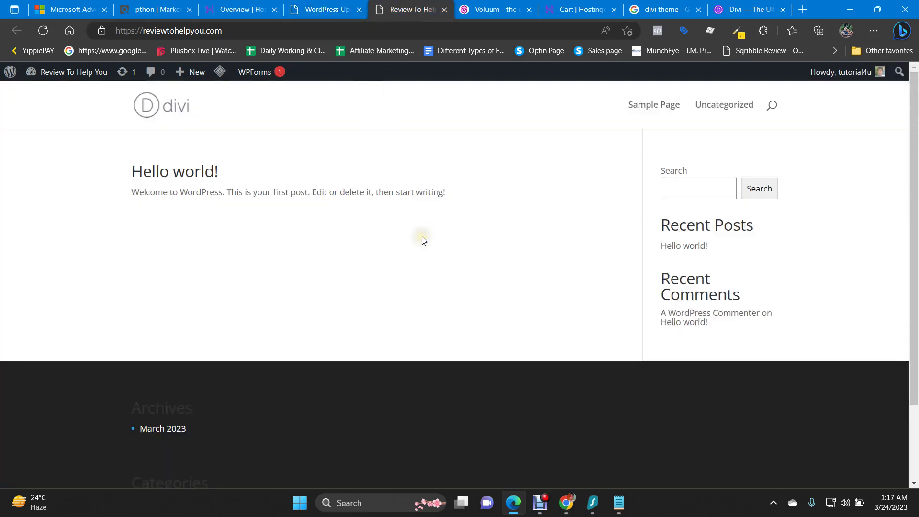
{"action": "key", "text": "F5"}
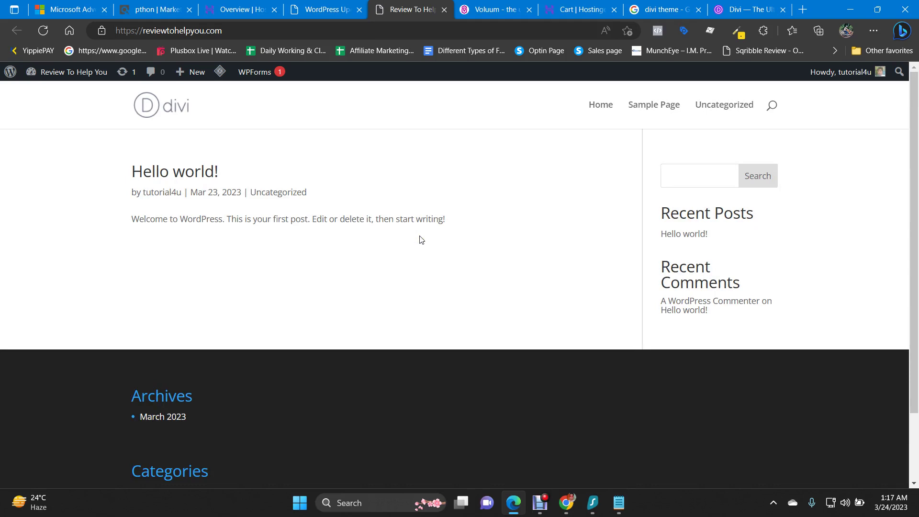
- Switch to the Notepad plan and add item 4, "find some offers from clickbank"
{"action": "left_click", "coordinate": [619, 503]}
{"action": "key", "text": "Return"}
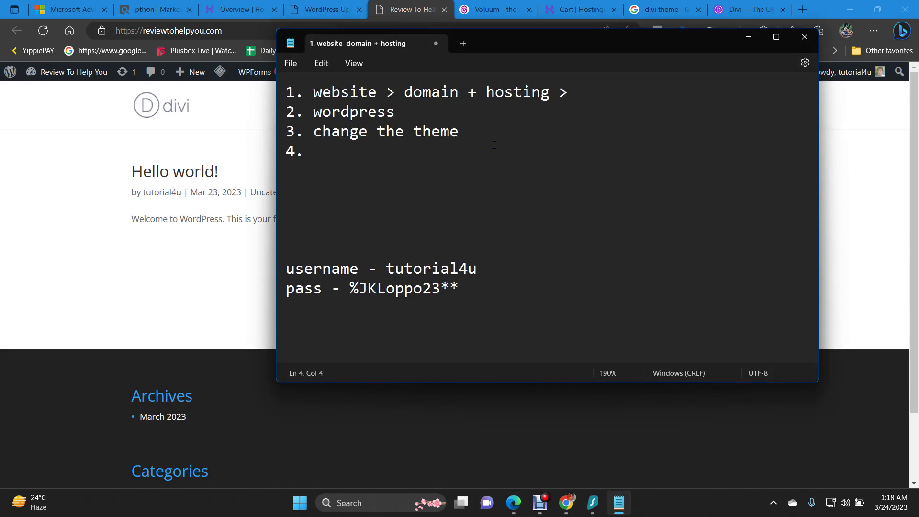
{"action": "type", "text": "4. find some offers from clickbank"}
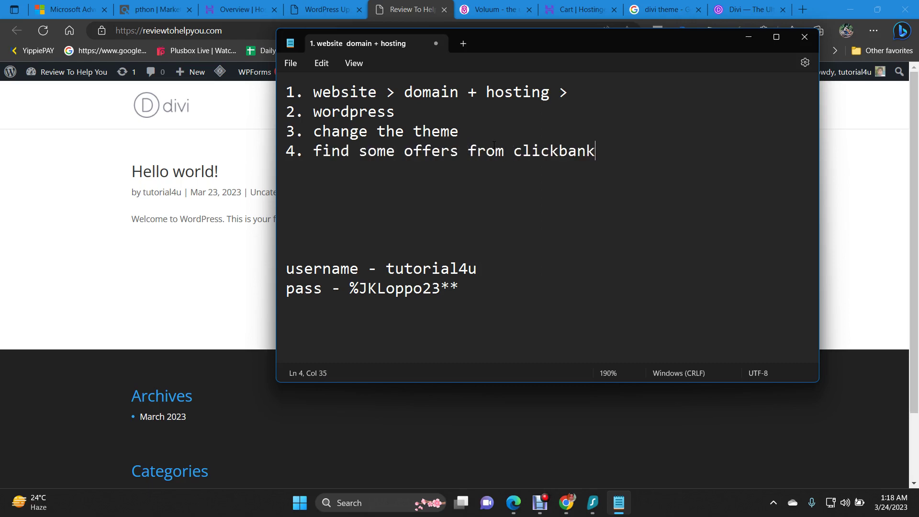
- Switch to the ClickBank Affiliate Marketplace in the browser and list all offers with an empty search
{"action": "left_click", "coordinate": [165, 8]}
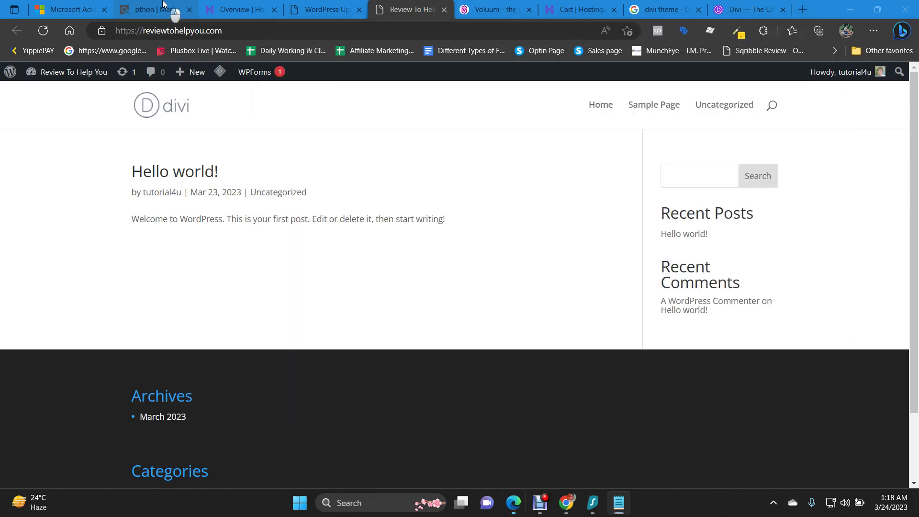
{"action": "scroll", "coordinate": [493, 172], "scroll_direction": "up", "scroll_amount": 1}
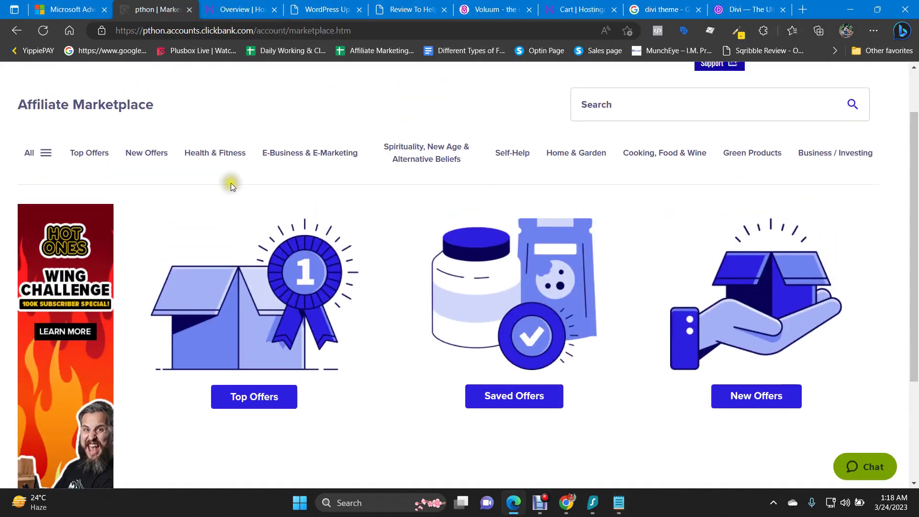
{"action": "left_click", "coordinate": [854, 104]}
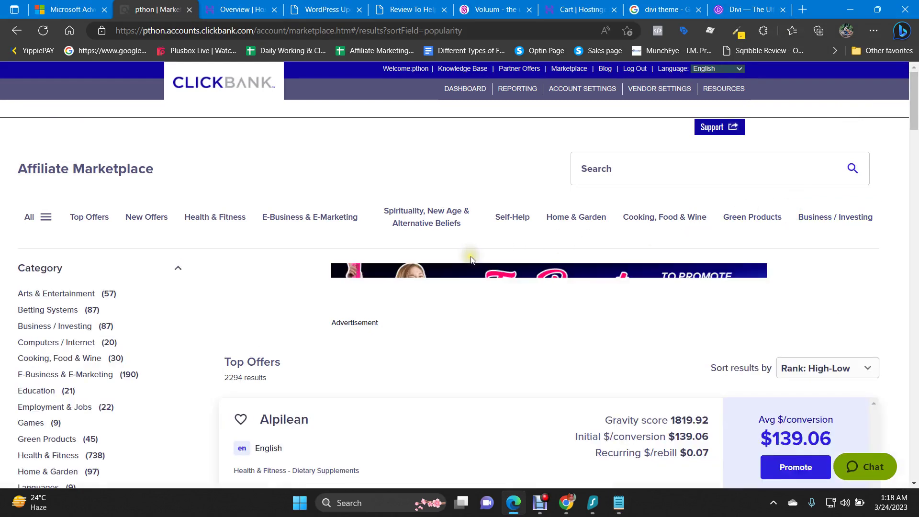
- Examine the top-ranked offers, the category list and the available sorting options without changing the sort order
{"action": "scroll", "coordinate": [467, 249], "scroll_direction": "down", "scroll_amount": 3}
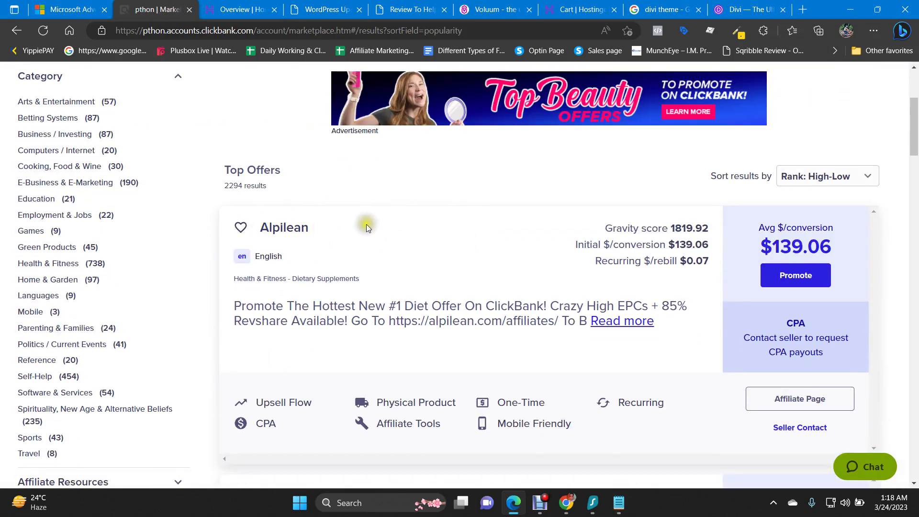
{"action": "scroll", "coordinate": [585, 254], "scroll_direction": "down", "scroll_amount": 2}
{"action": "scroll", "coordinate": [478, 220], "scroll_direction": "up", "scroll_amount": 2}
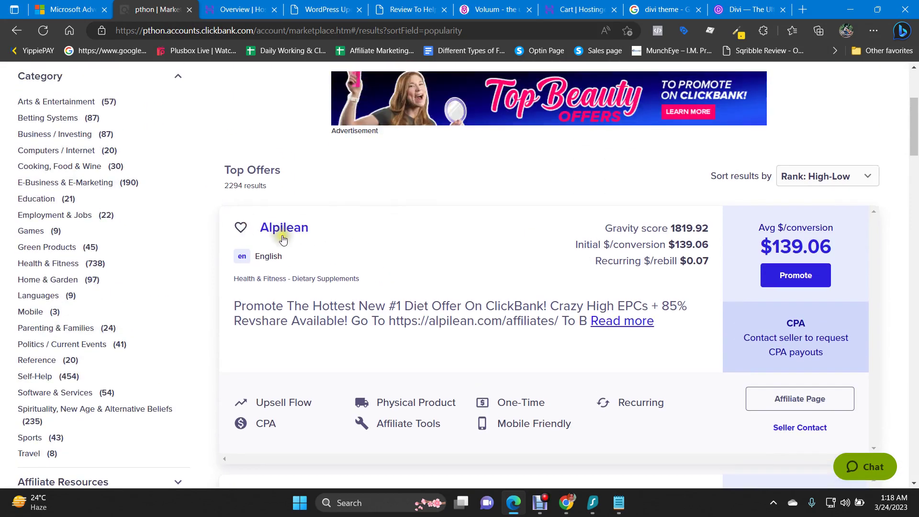
{"action": "scroll", "coordinate": [542, 234], "scroll_direction": "down", "scroll_amount": 1}
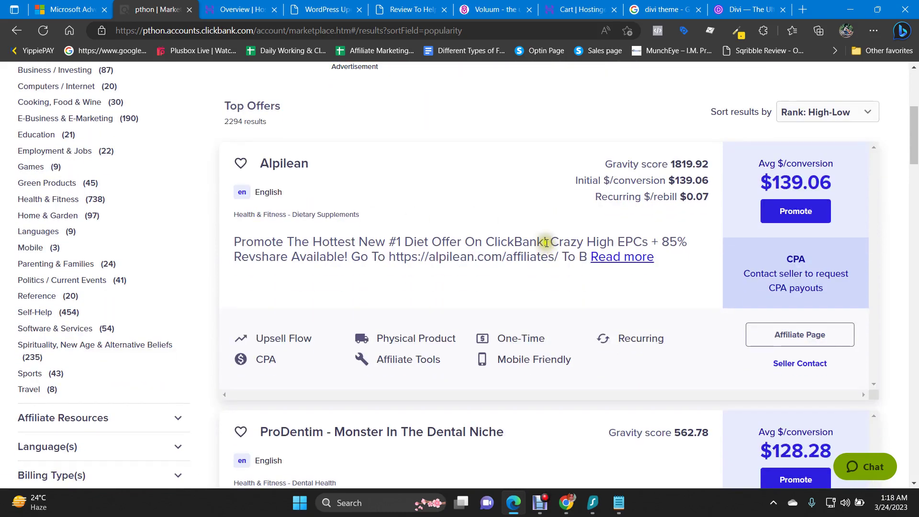
{"action": "scroll", "coordinate": [136, 235], "scroll_direction": "down", "scroll_amount": 2}
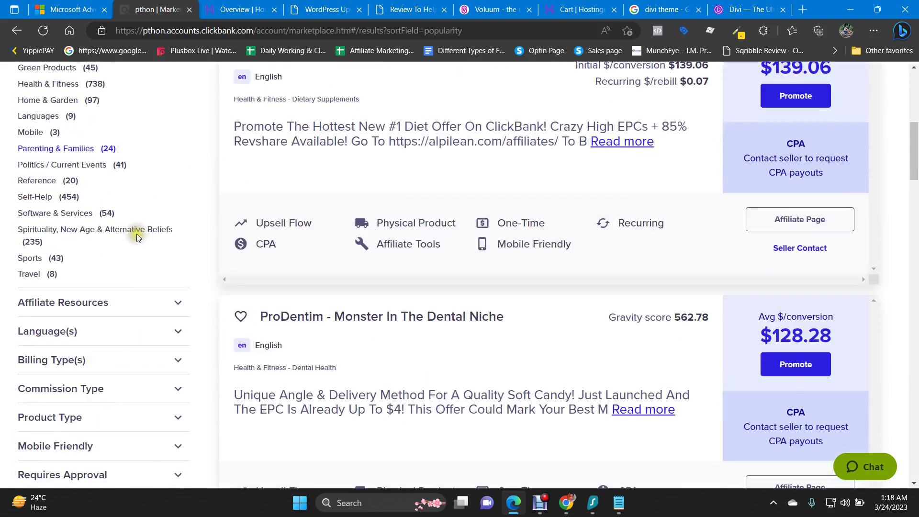
{"action": "scroll", "coordinate": [136, 234], "scroll_direction": "up", "scroll_amount": 5}
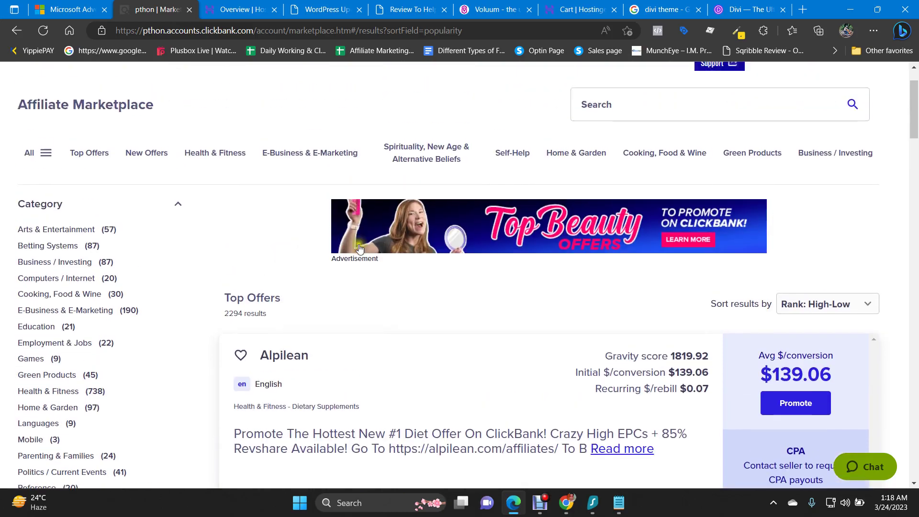
{"action": "scroll", "coordinate": [622, 243], "scroll_direction": "down", "scroll_amount": 2}
{"action": "left_click", "coordinate": [820, 177]}
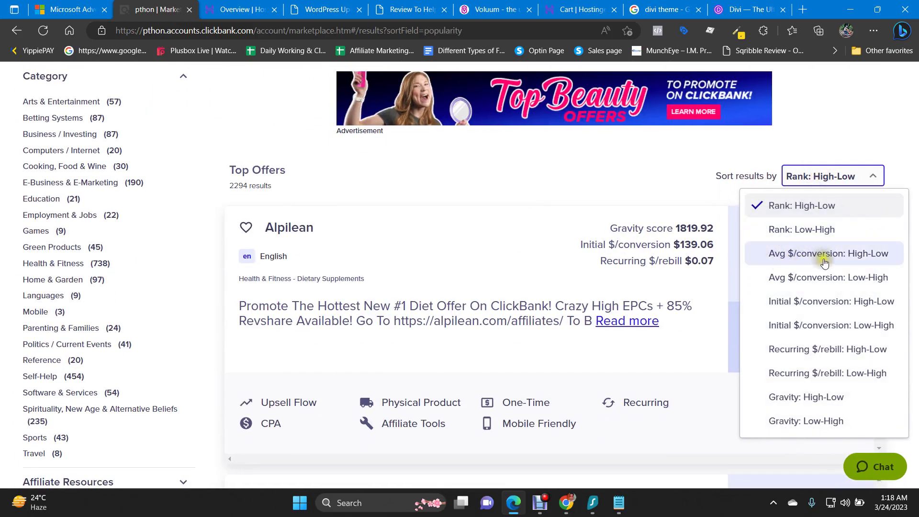
{"action": "left_click", "coordinate": [612, 158]}
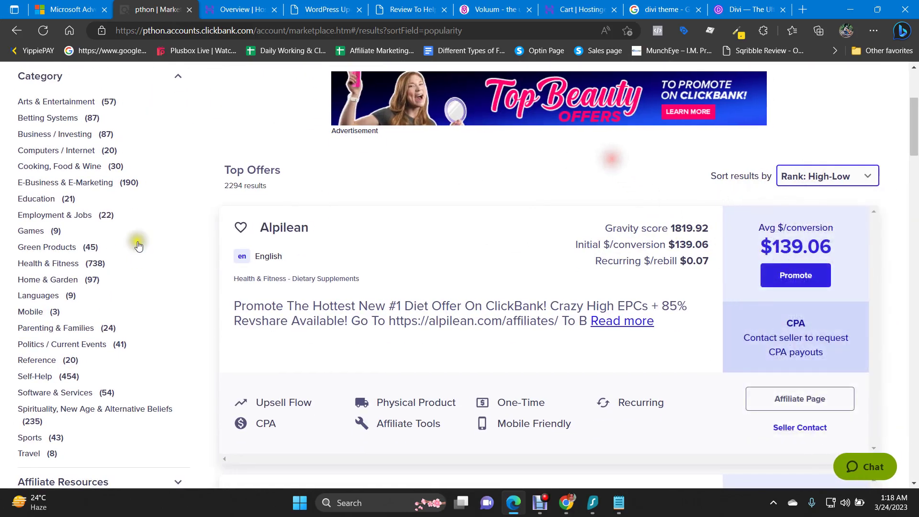
- Expand the Gravity filter and examine its selectable maximum values without choosing one
{"action": "scroll", "coordinate": [131, 253], "scroll_direction": "down", "scroll_amount": 4}
{"action": "scroll", "coordinate": [110, 261], "scroll_direction": "down", "scroll_amount": 2}
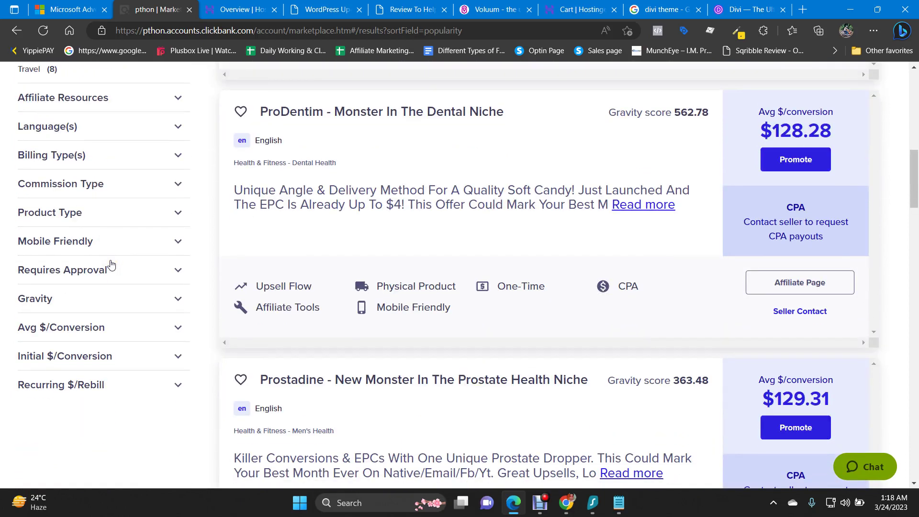
{"action": "scroll", "coordinate": [110, 263], "scroll_direction": "up", "scroll_amount": 1}
{"action": "scroll", "coordinate": [111, 263], "scroll_direction": "down", "scroll_amount": 1}
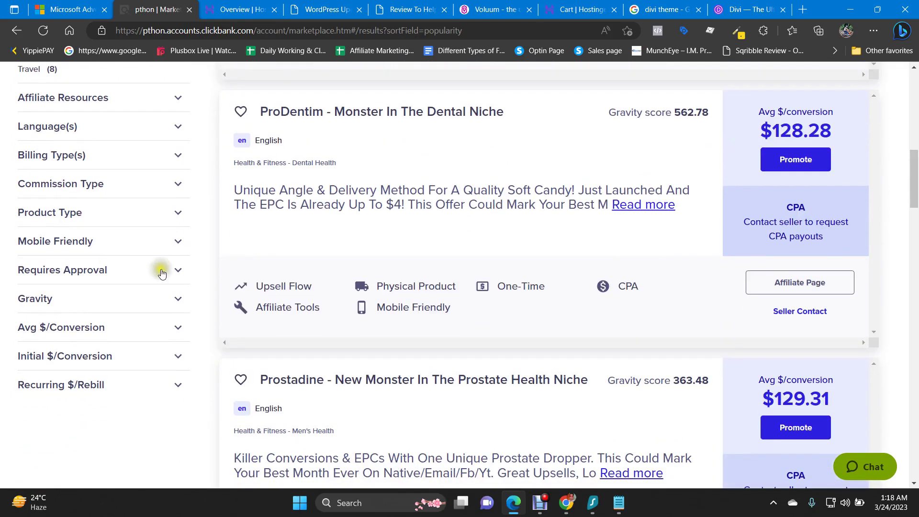
{"action": "left_click", "coordinate": [148, 301]}
{"action": "scroll", "coordinate": [176, 294], "scroll_direction": "down", "scroll_amount": 1}
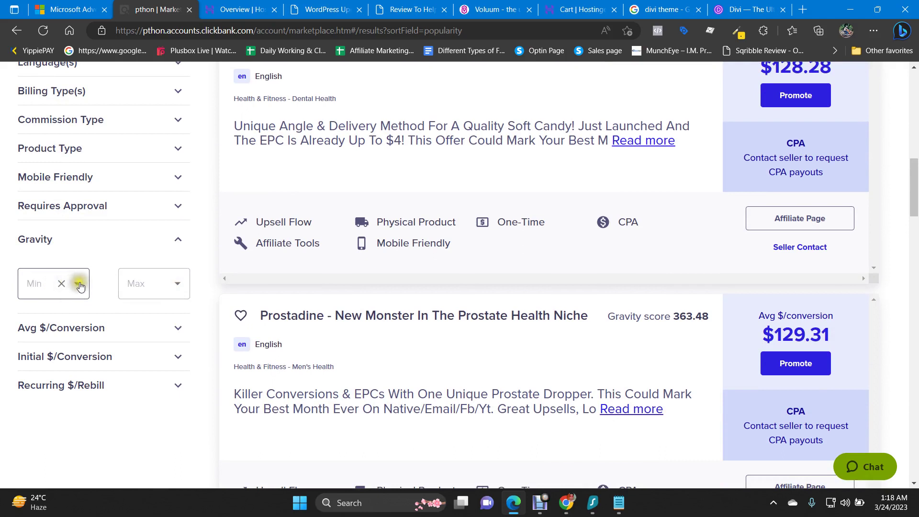
{"action": "left_click", "coordinate": [179, 286]}
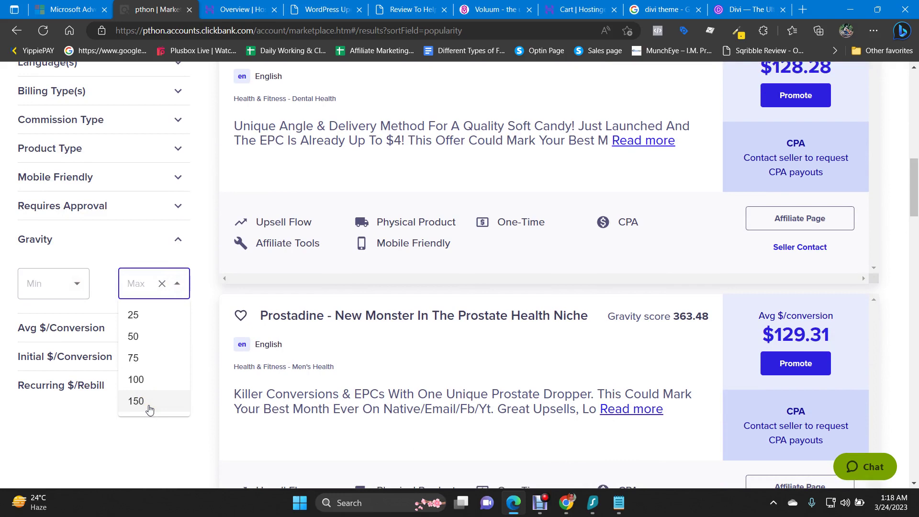
{"action": "left_click", "coordinate": [29, 431]}
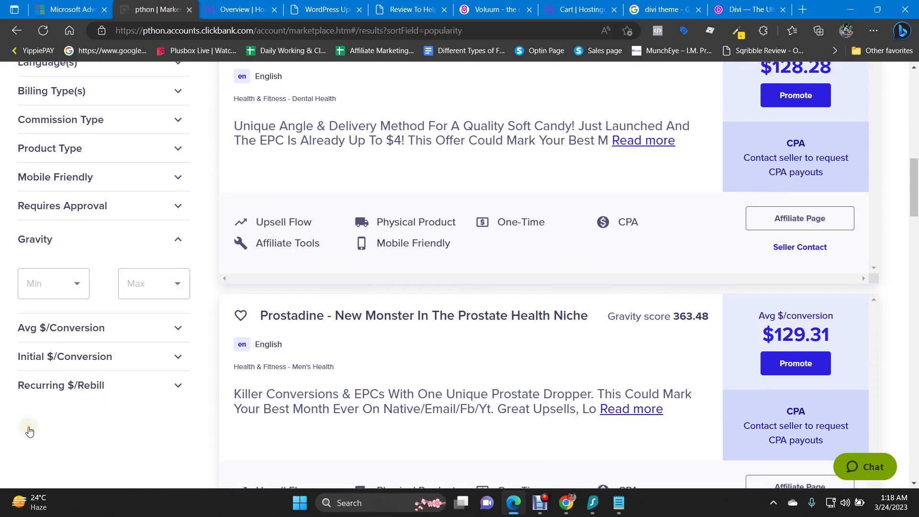
- Expand the Recurring $/Rebill, Initial $/Conversion, Avg $/Conversion, Requires Approval, Mobile Friendly and Product Type filters to examine their options
{"action": "left_click", "coordinate": [181, 383]}
{"action": "scroll", "coordinate": [185, 378], "scroll_direction": "down", "scroll_amount": 1}
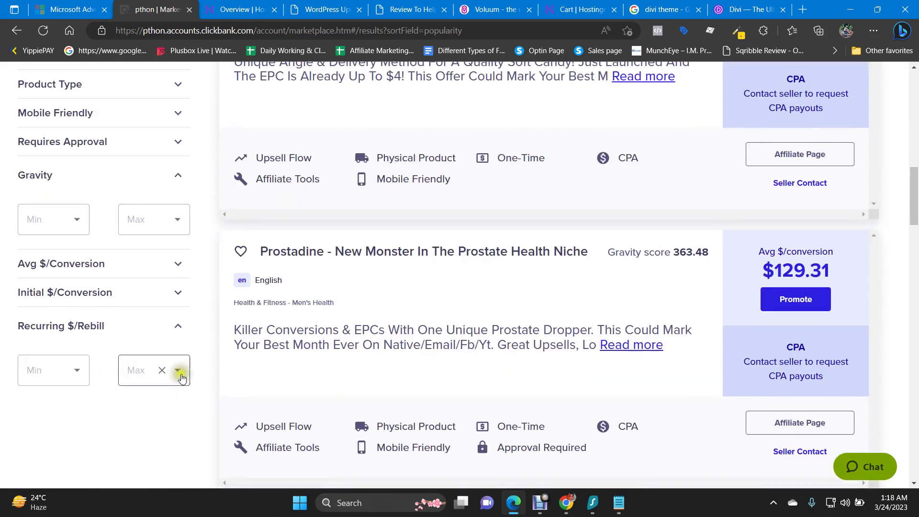
{"action": "left_click", "coordinate": [180, 296]}
{"action": "left_click", "coordinate": [174, 265]}
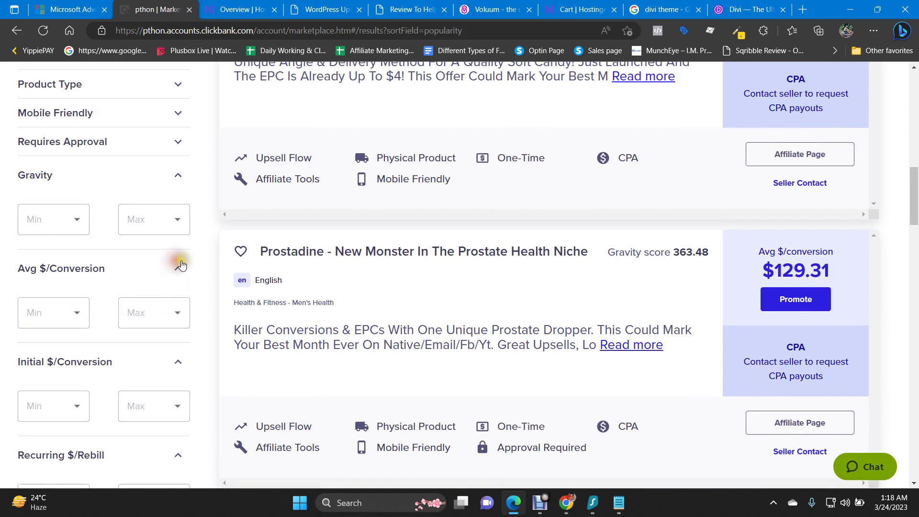
{"action": "scroll", "coordinate": [180, 253], "scroll_direction": "up", "scroll_amount": 1}
{"action": "left_click", "coordinate": [179, 204]}
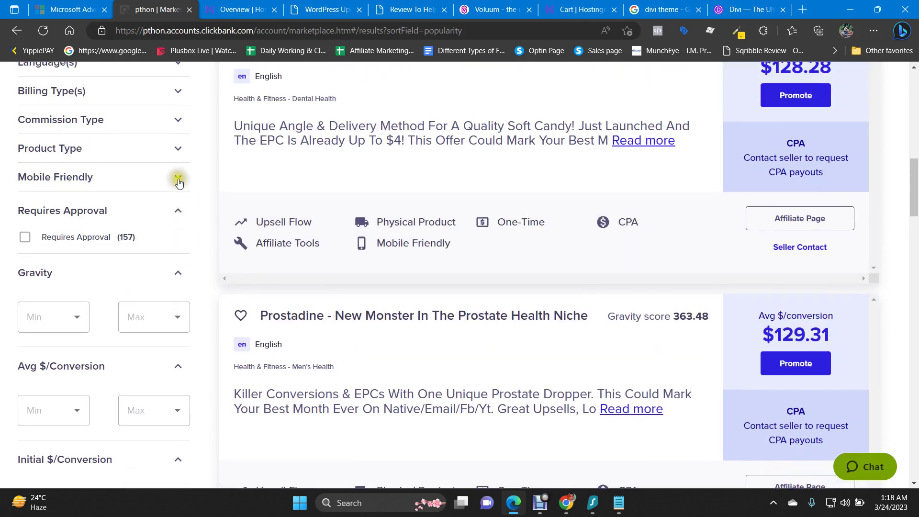
{"action": "left_click", "coordinate": [177, 177]}
{"action": "left_click", "coordinate": [186, 149]}
{"action": "scroll", "coordinate": [185, 149], "scroll_direction": "up", "scroll_amount": 2}
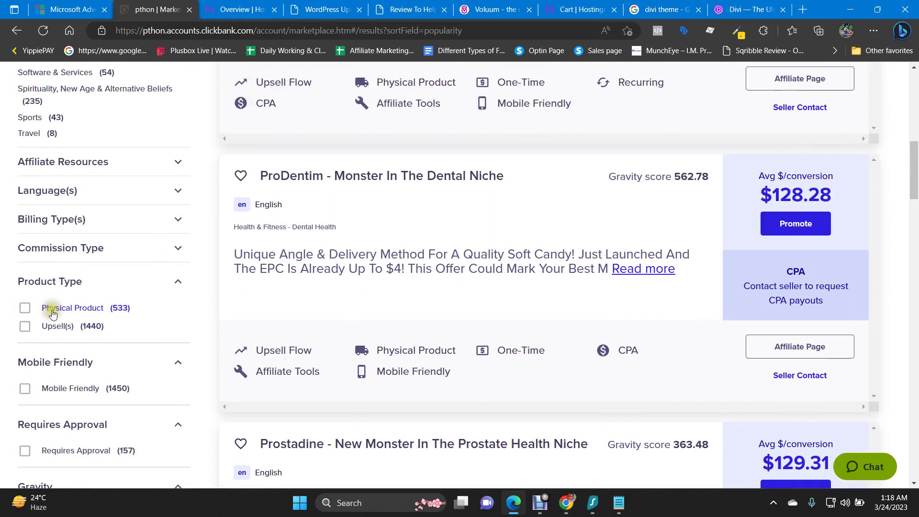
- Expand the Commission Type, Billing Type(s), Language(s) and Affiliate Resources filters, and return to the first top offers
{"action": "left_click", "coordinate": [175, 248]}
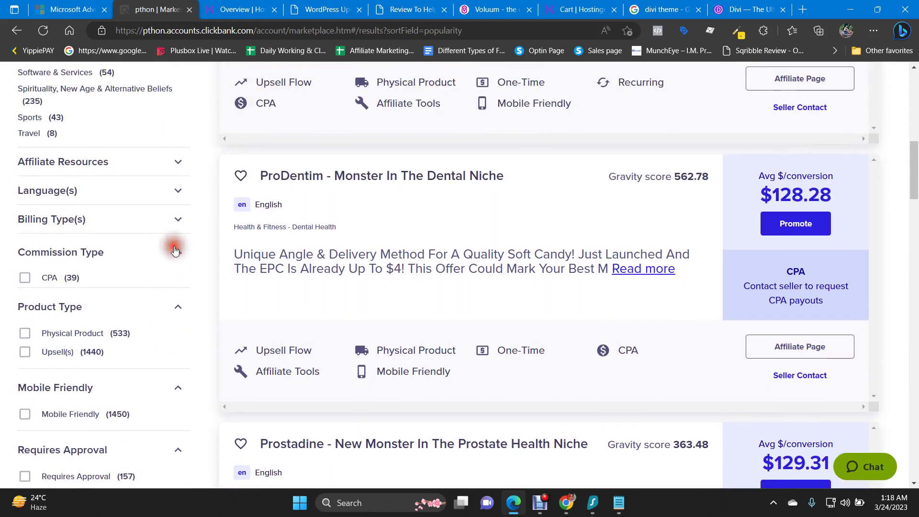
{"action": "left_click", "coordinate": [177, 213]}
{"action": "left_click", "coordinate": [176, 190]}
{"action": "left_click", "coordinate": [181, 160]}
{"action": "scroll", "coordinate": [191, 254], "scroll_direction": "up", "scroll_amount": 8}
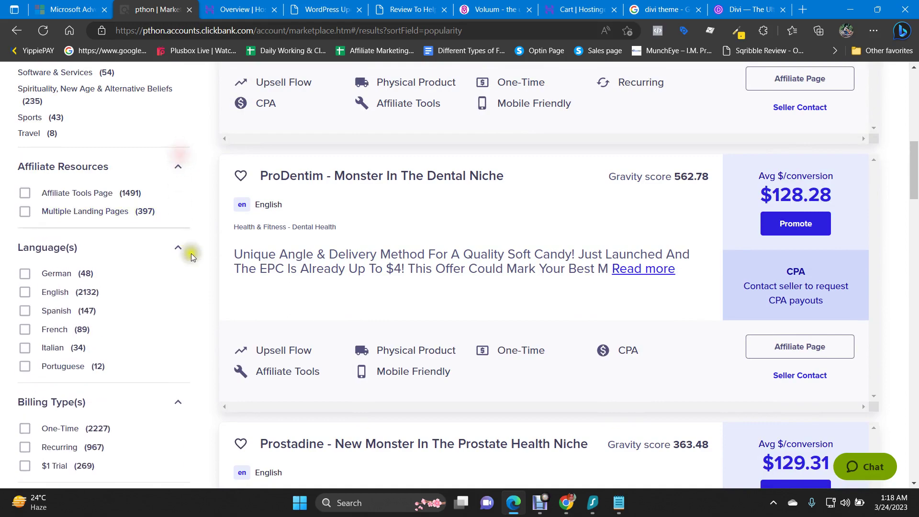
{"action": "scroll", "coordinate": [358, 210], "scroll_direction": "up", "scroll_amount": 1}
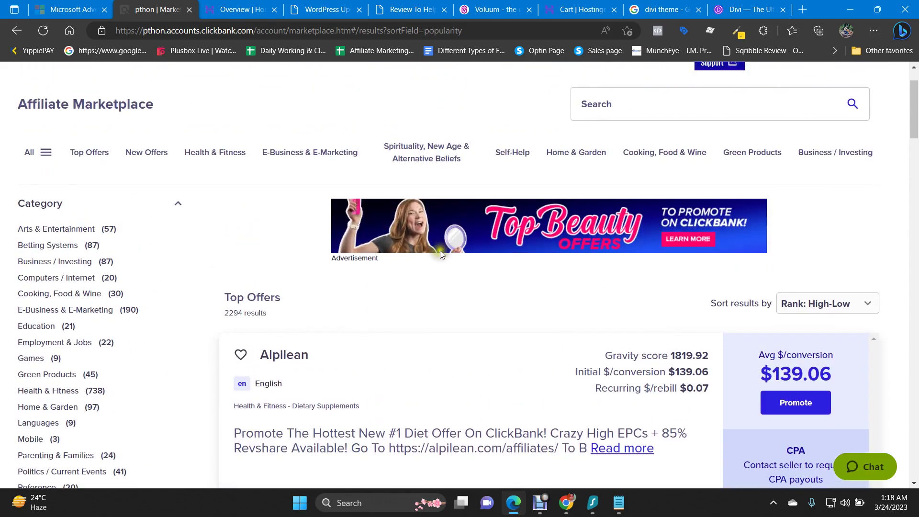
{"action": "scroll", "coordinate": [424, 192], "scroll_direction": "down", "scroll_amount": 4}
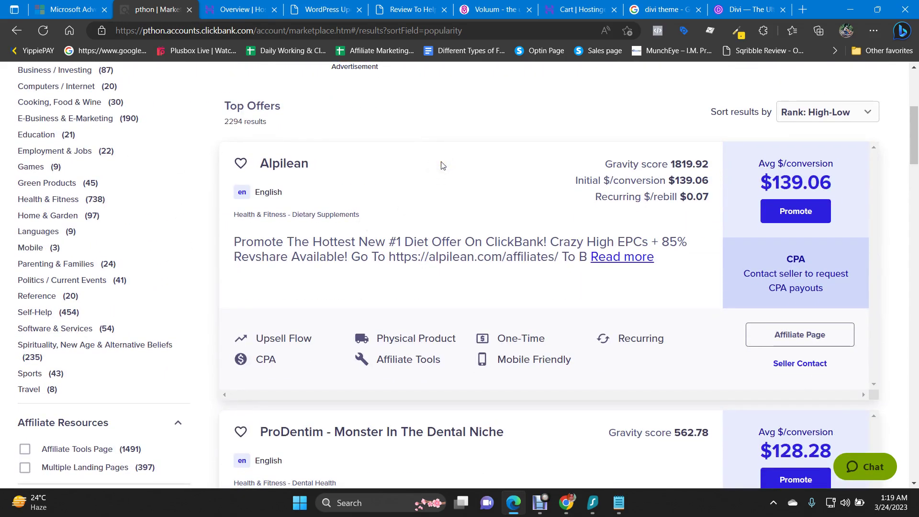
- Copy the Alpilean offer name and record it in the Notepad notes under a new "clickbank offers" heading below the login details
{"action": "left_click_drag", "start_coordinate": [331, 163], "coordinate": [259, 164]}
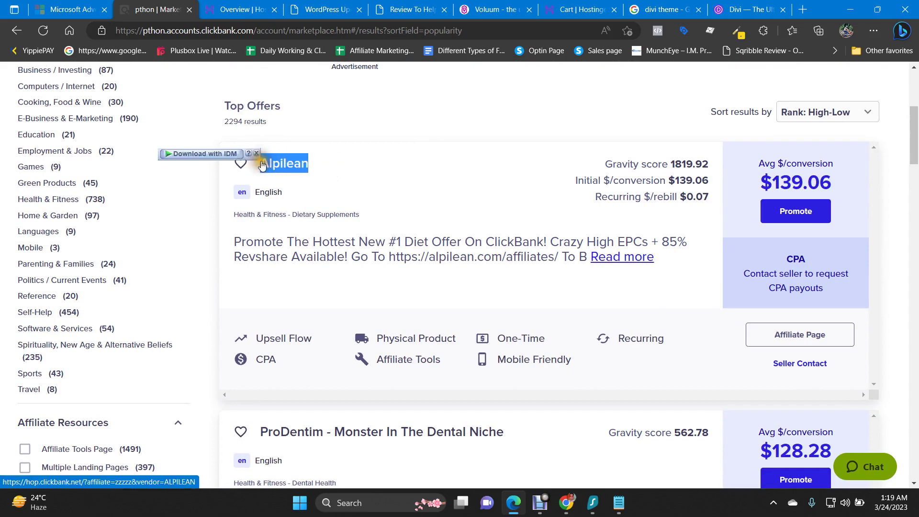
{"action": "left_click", "coordinate": [619, 503]}
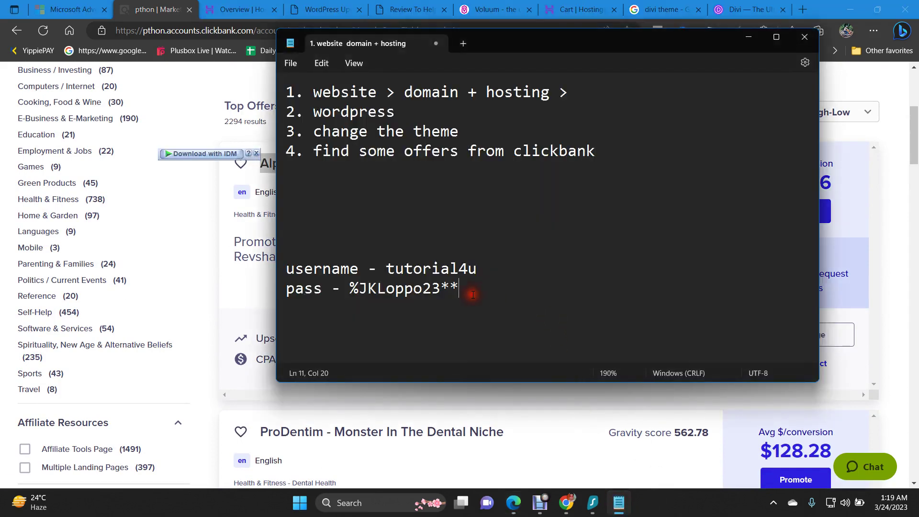
{"action": "key", "text": "Return"}
{"action": "key", "text": "Return"}
{"action": "key", "text": "Return"}
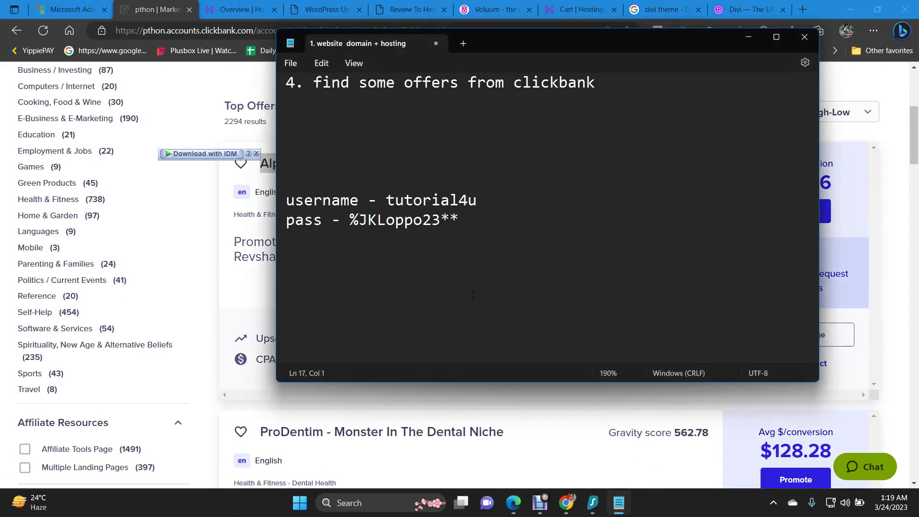
{"action": "type", "text": "clickbank offers"}
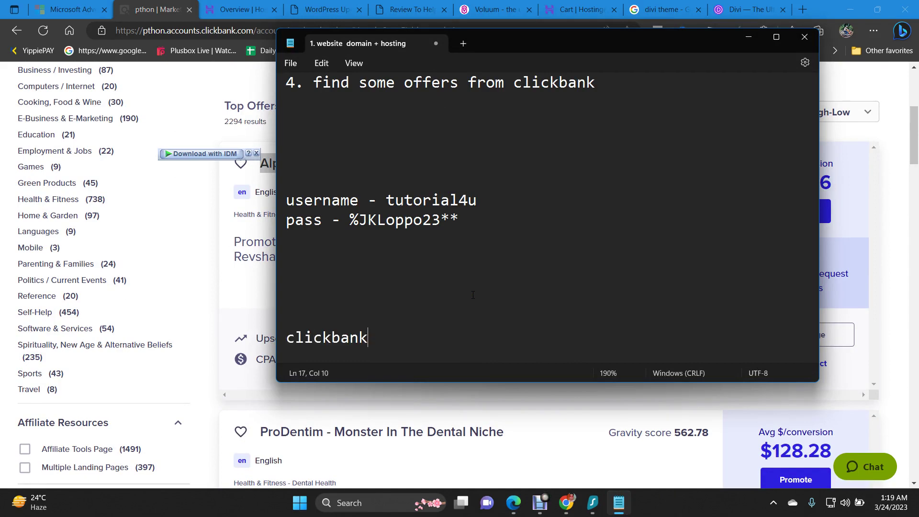
{"action": "key", "text": "Return"}
{"action": "key", "text": "Return"}
{"action": "type", "text": "Alpilean"}
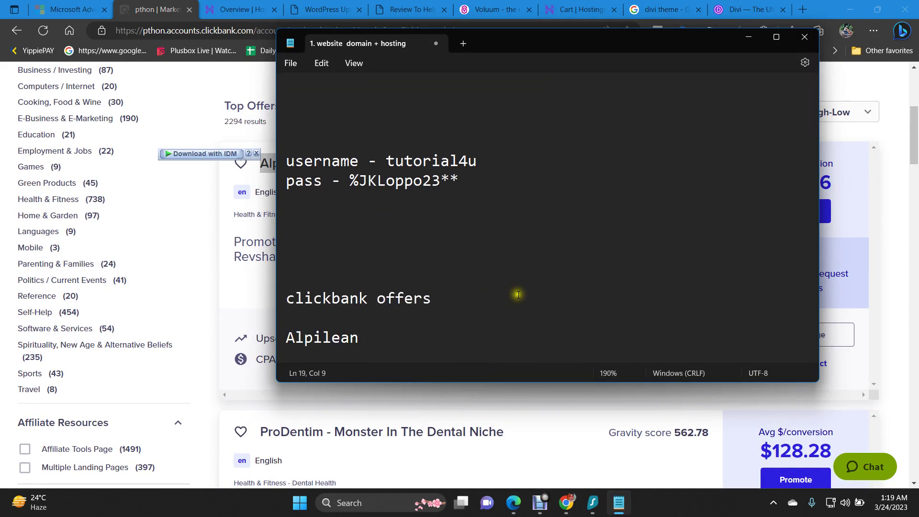
- Return to the ClickBank marketplace in the browser and select the name ProDentim in the second offer's title
{"action": "left_click", "coordinate": [229, 270]}
{"action": "scroll", "coordinate": [250, 281], "scroll_direction": "down", "scroll_amount": 4}
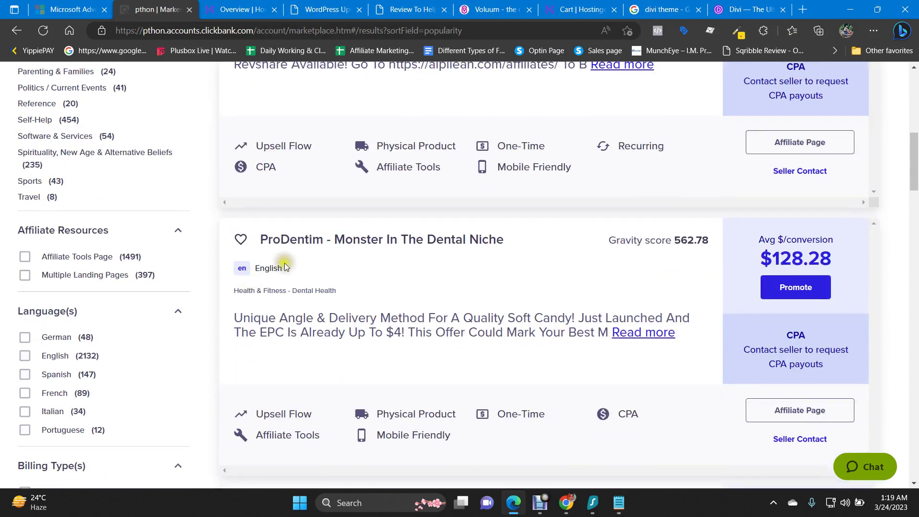
{"action": "left_click_drag", "start_coordinate": [256, 241], "coordinate": [327, 247]}
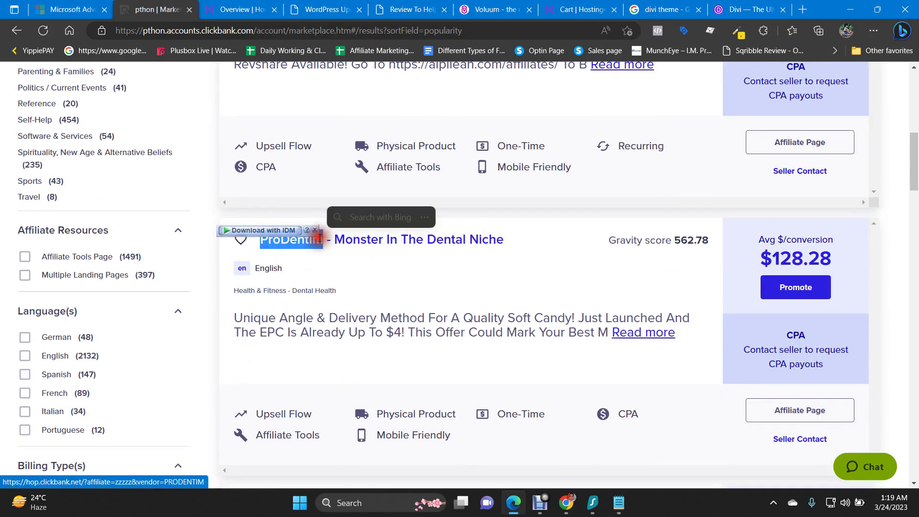